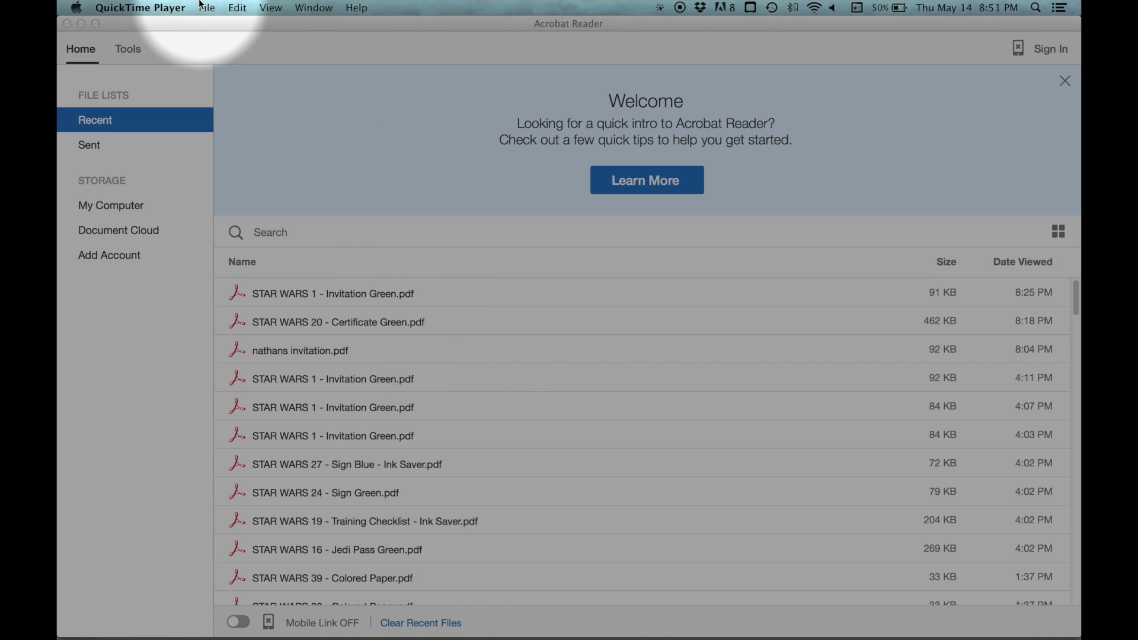
Activate the Acrobat Reader window and open its File menu from the Home screen
{"action": "left_click", "coordinate": [189, 23]}
{"action": "left_click", "coordinate": [196, 8]}
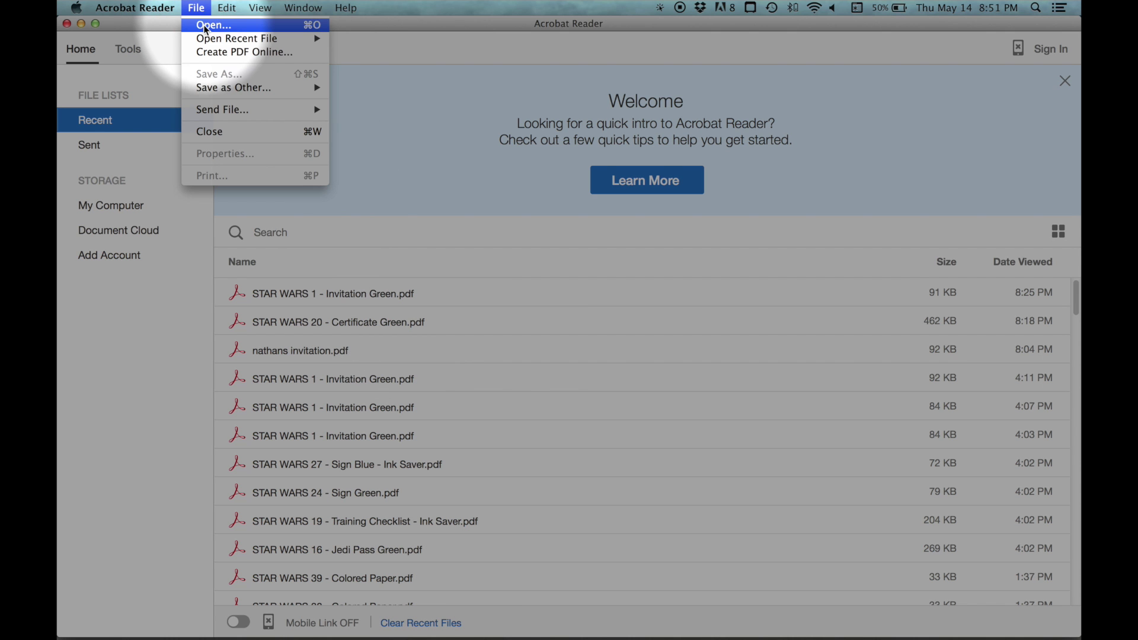
Open 'STAR WARS 1 - Invitation Green.pdf' from TESTING FOLDER
{"action": "left_click", "coordinate": [205, 26]}
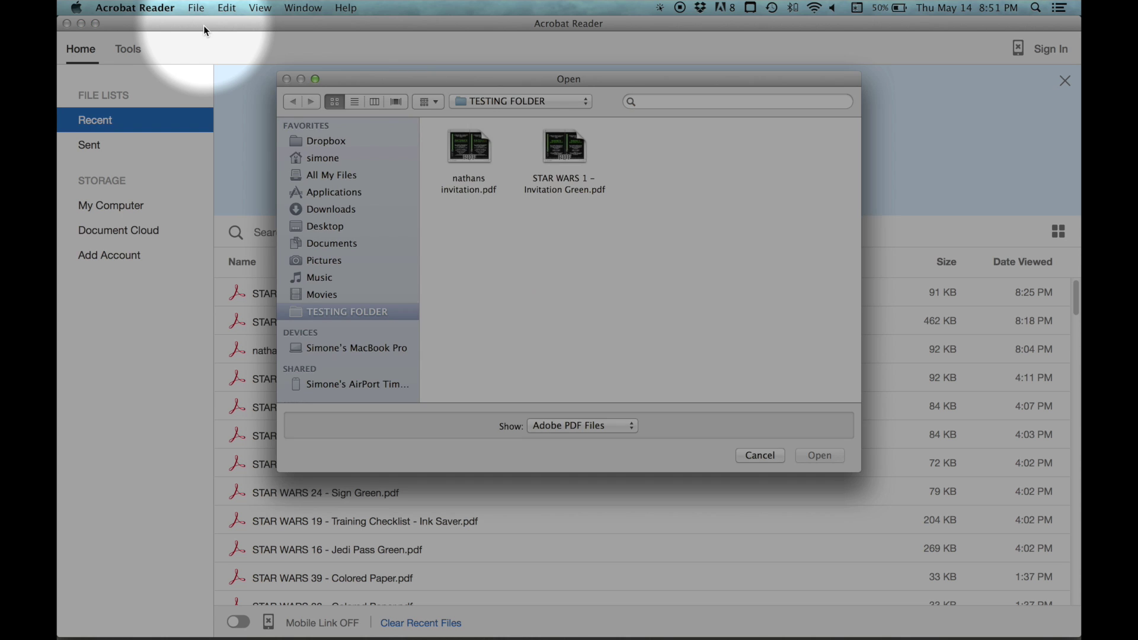
{"action": "double_click", "coordinate": [564, 151]}
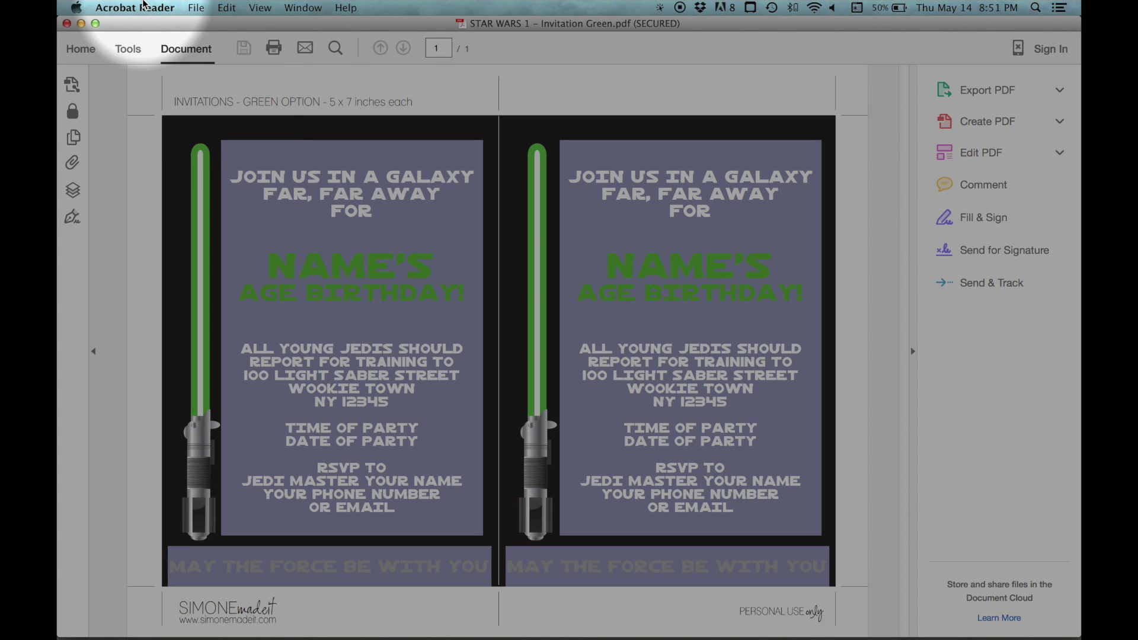
Turn off 'Show border hover color for fields' in the Forms preferences
{"action": "left_click", "coordinate": [136, 8]}
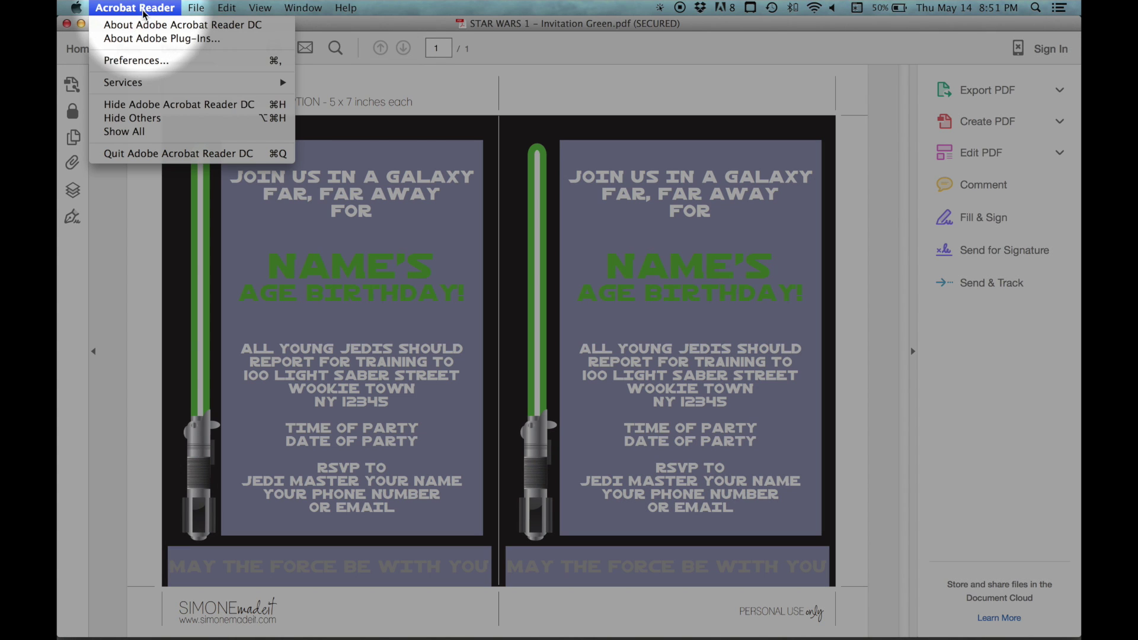
{"action": "left_click", "coordinate": [132, 61]}
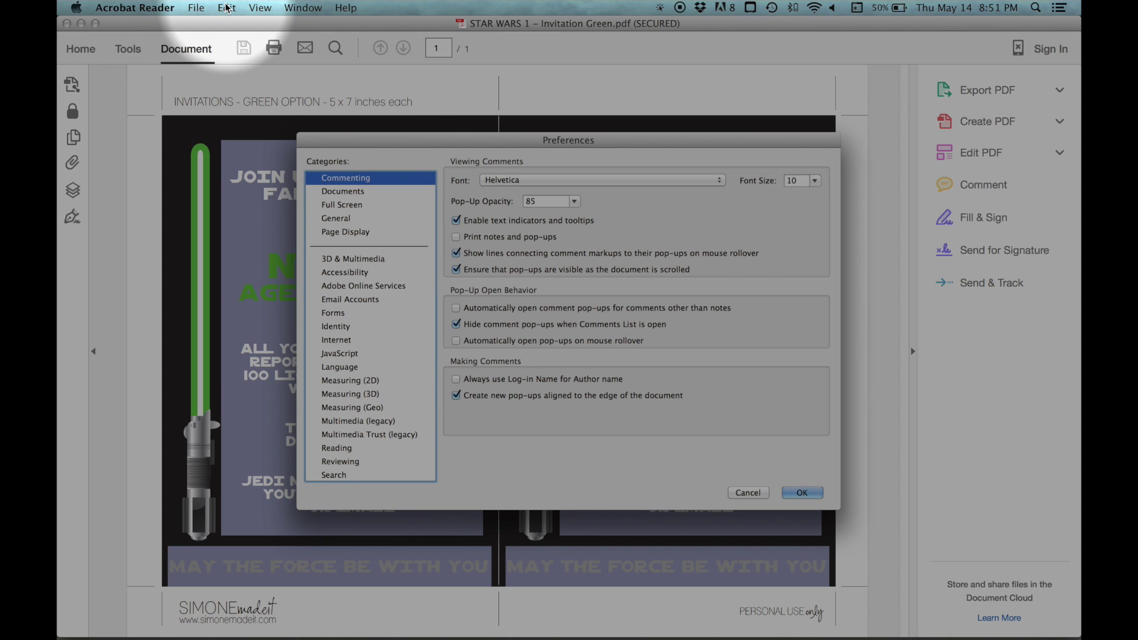
{"action": "left_click", "coordinate": [336, 313]}
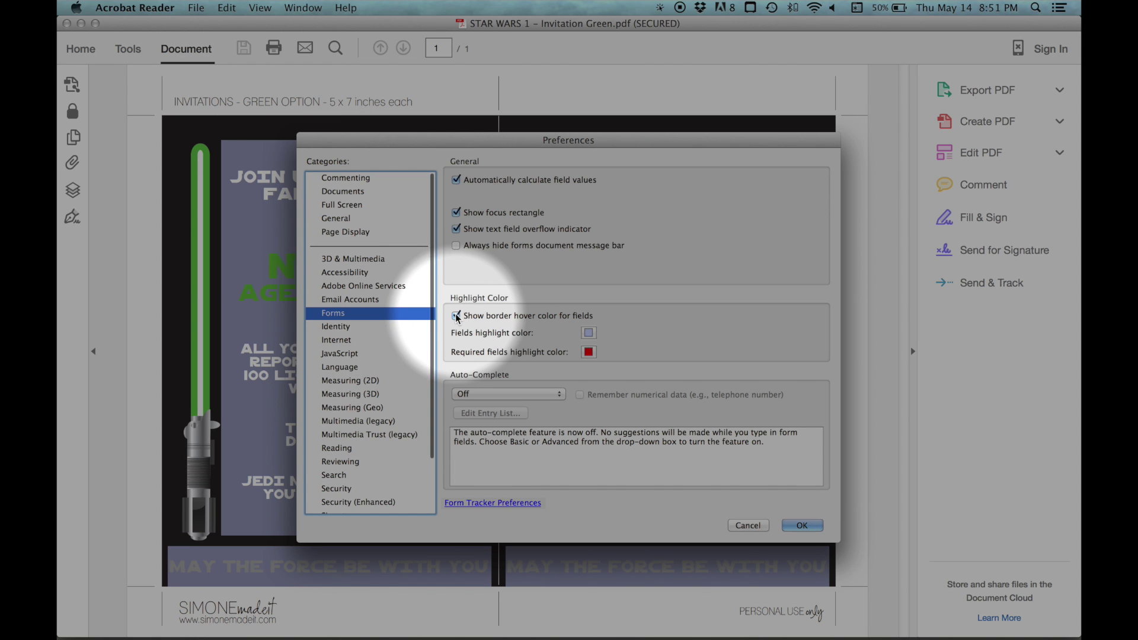
{"action": "left_click", "coordinate": [455, 316]}
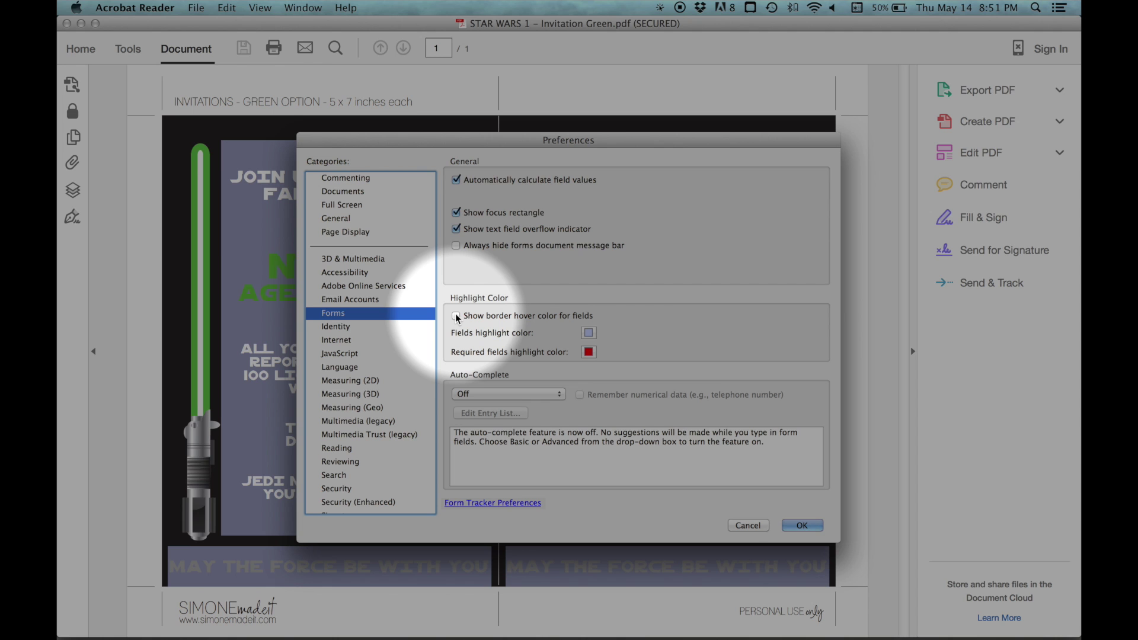
{"action": "left_click", "coordinate": [802, 525]}
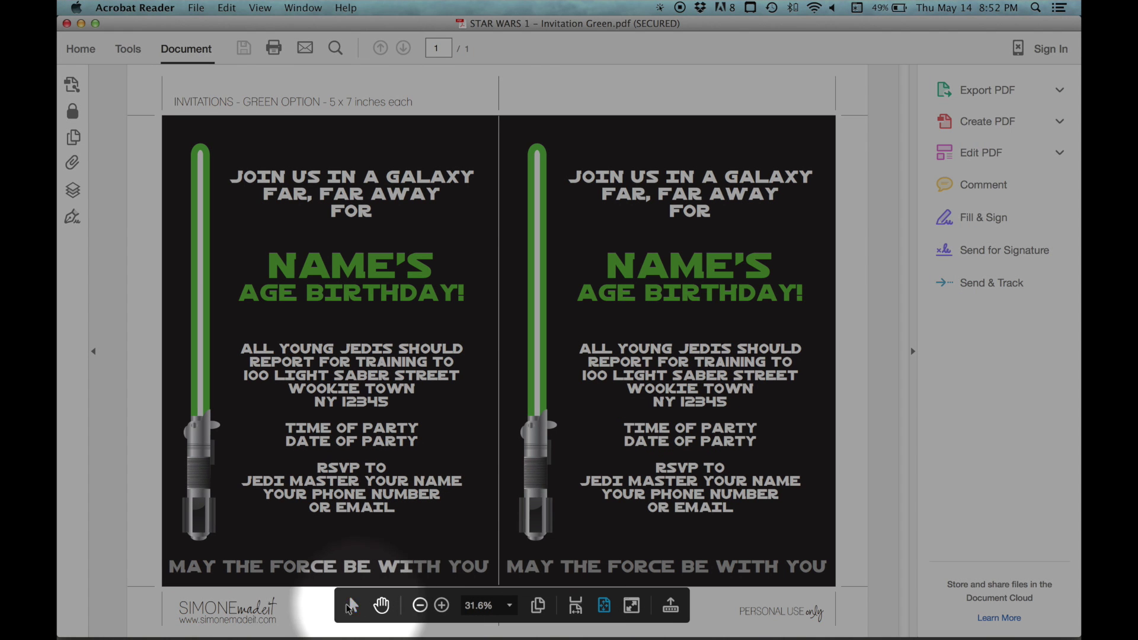
Dock the floating page toolbar and collapse the right Tools pane
{"action": "left_click", "coordinate": [670, 605]}
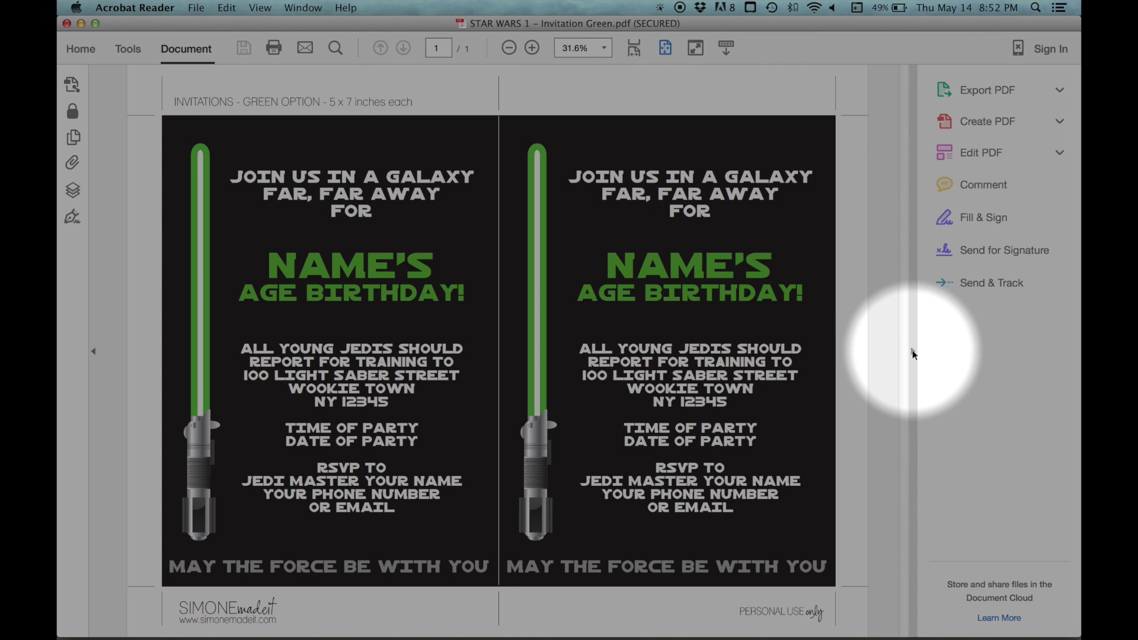
{"action": "left_click", "coordinate": [913, 354]}
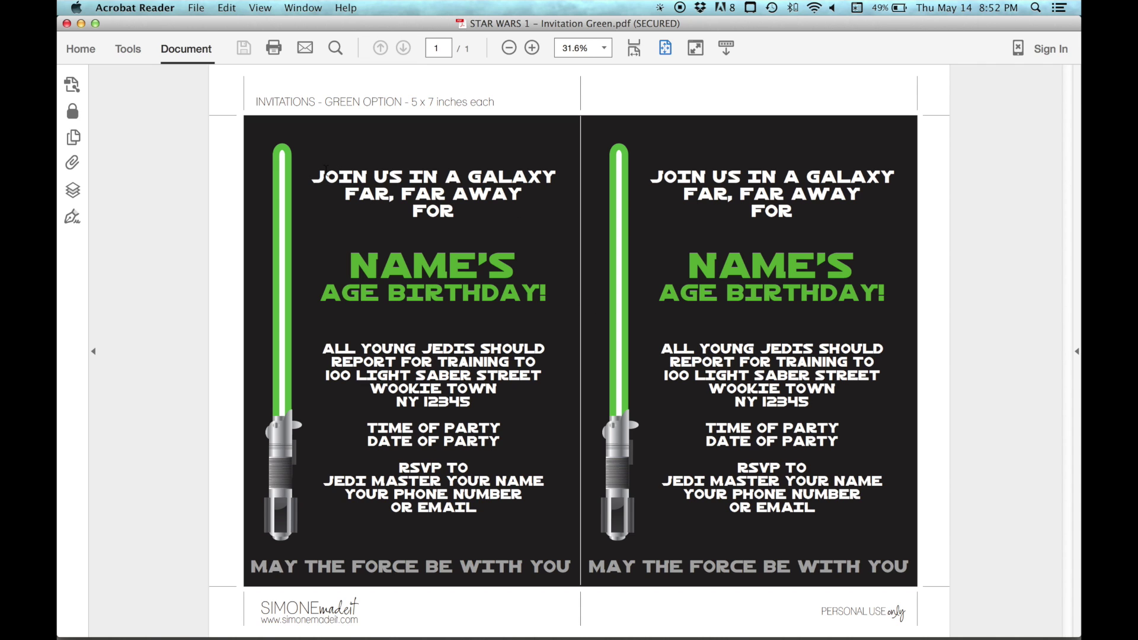
{"action": "left_click_drag", "start_coordinate": [325, 169], "coordinate": [553, 541]}
{"action": "type", "text": "TYPE IN YOUR OWN TEXT"}
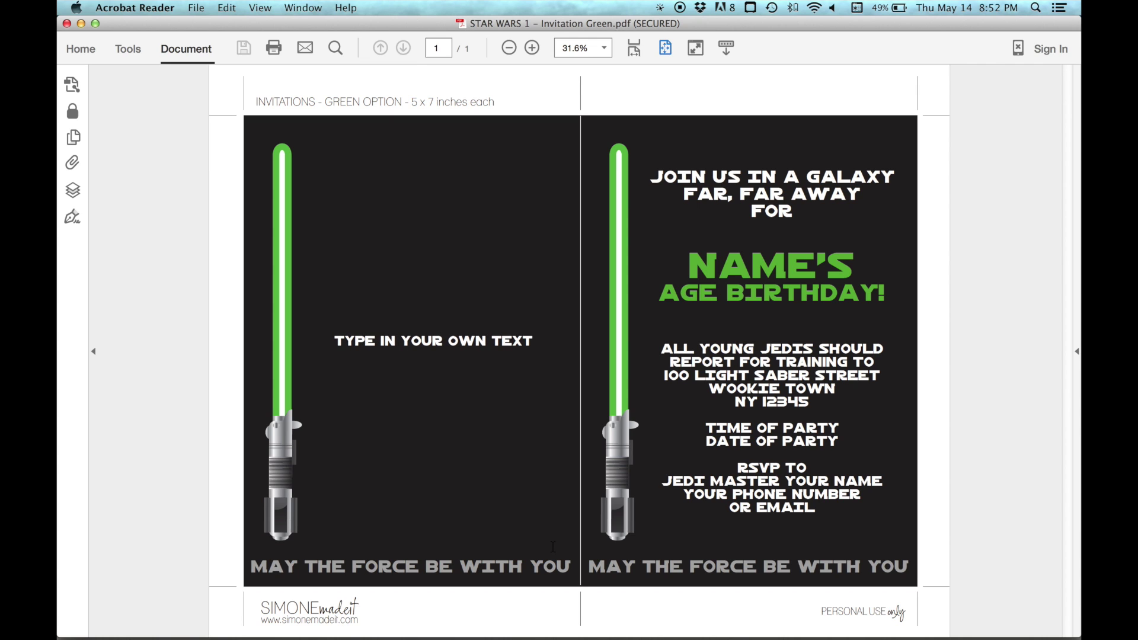
{"action": "type", "text": "!"}
{"action": "key", "text": "Escape"}
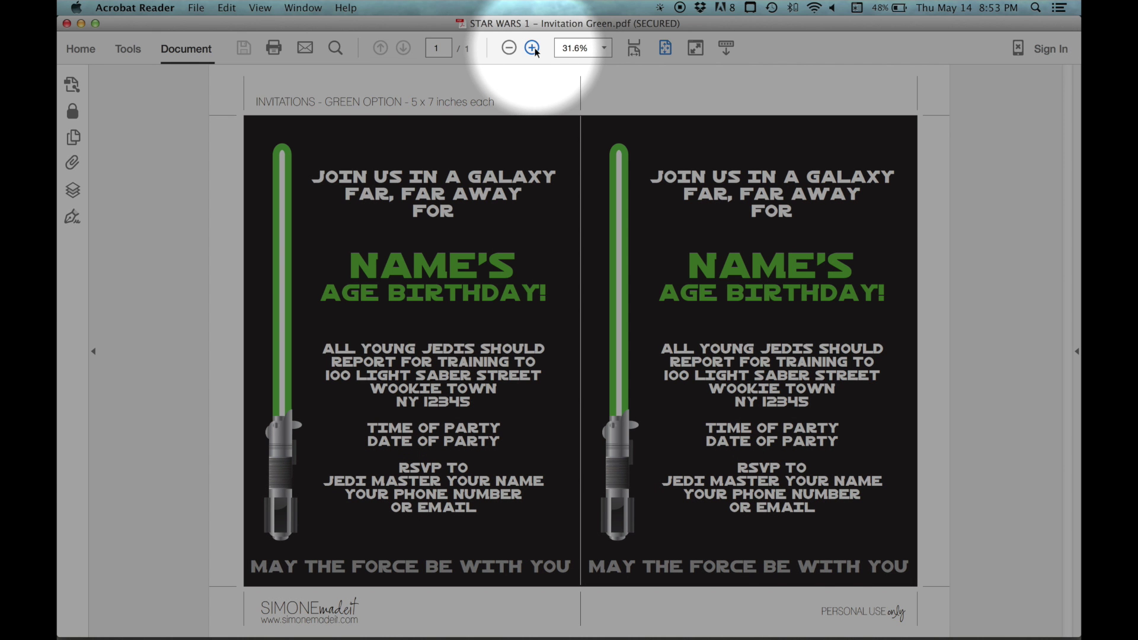
Zoom to 50% and fill the left heading with the child's name and 8TH BIRTHDAY!
{"action": "left_click", "coordinate": [536, 51]}
{"action": "left_click", "coordinate": [535, 51]}
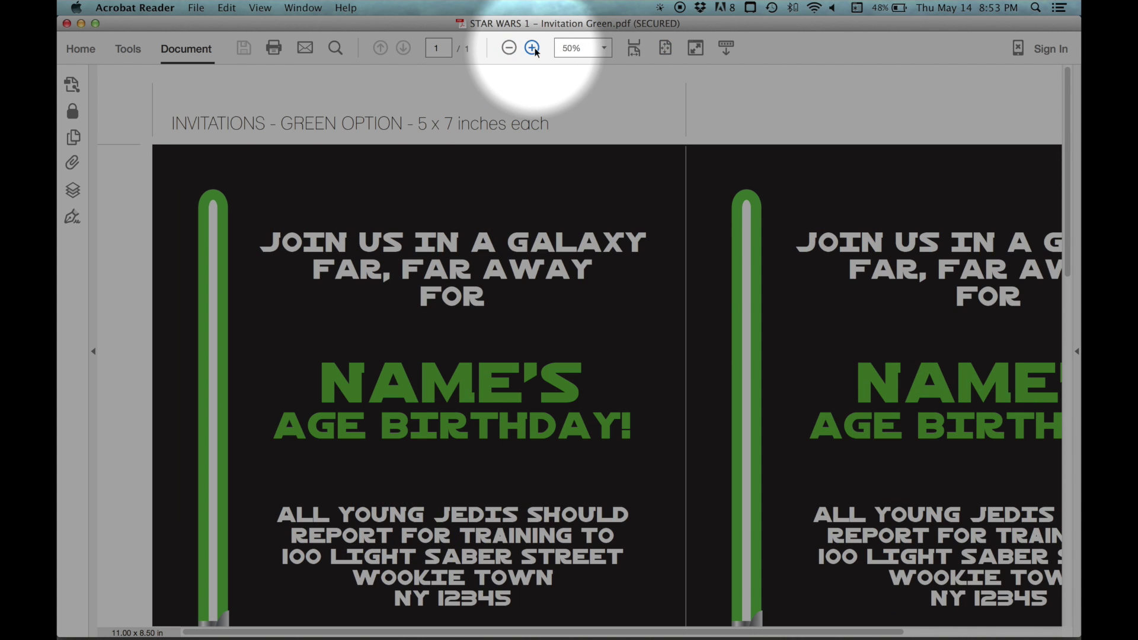
{"action": "left_click_drag", "start_coordinate": [324, 379], "coordinate": [579, 363]}
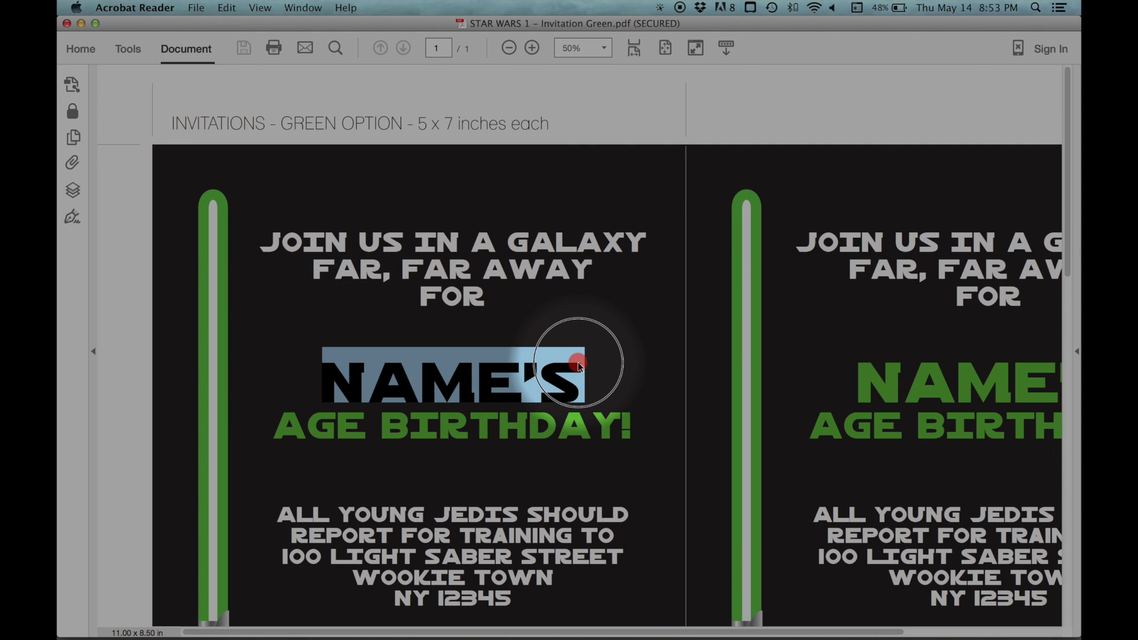
{"action": "type", "text": "NATHAN'S"}
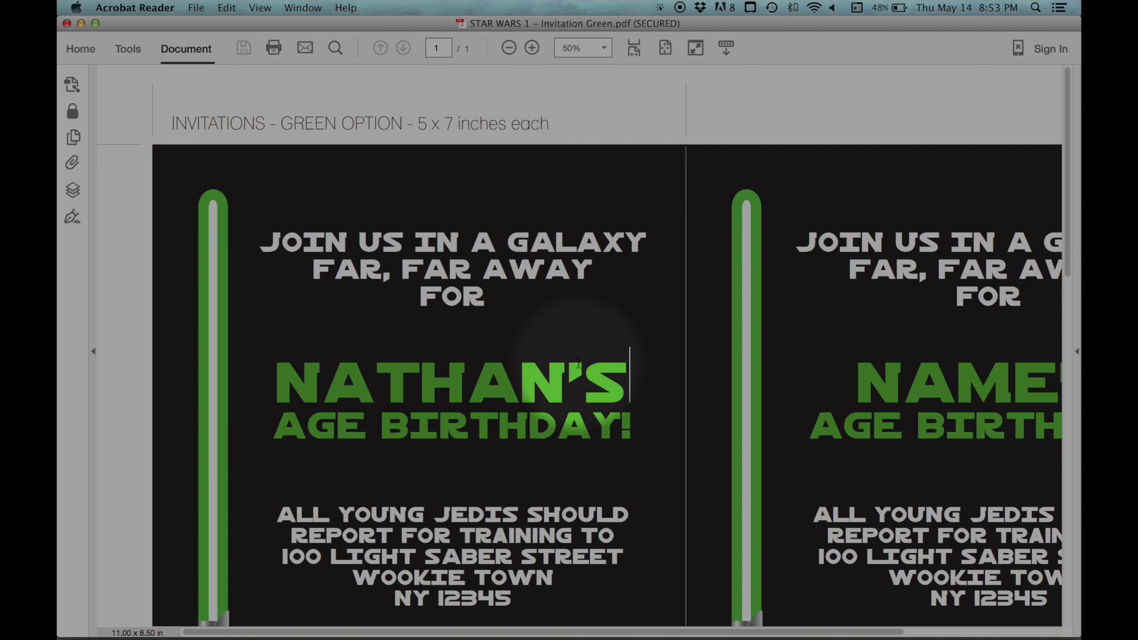
{"action": "left_click", "coordinate": [330, 428]}
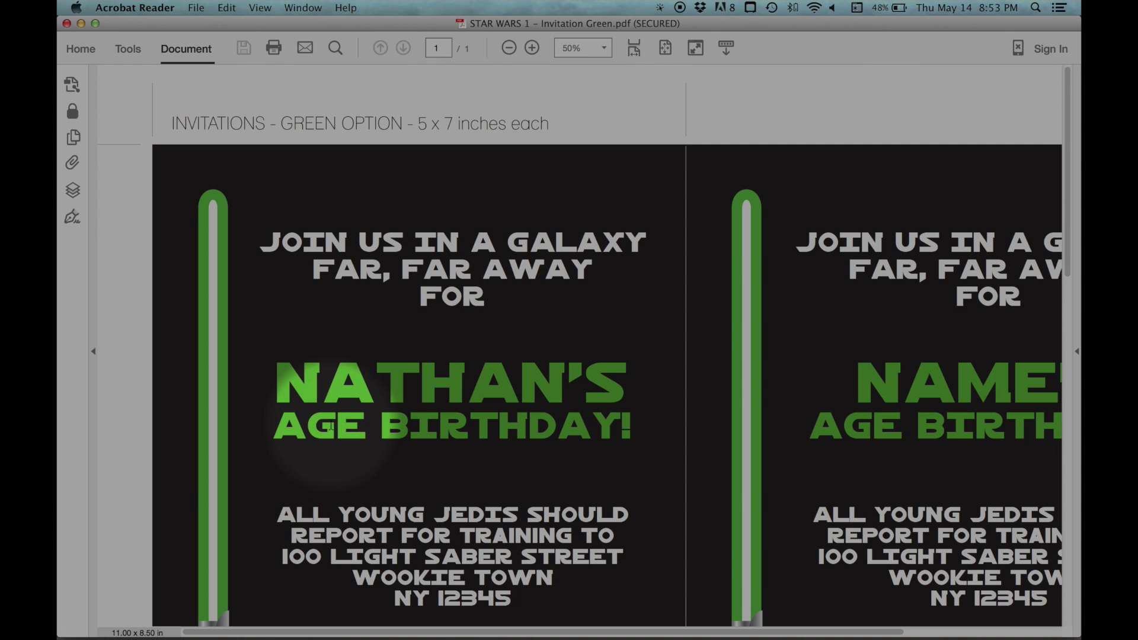
{"action": "left_click", "coordinate": [330, 428]}
{"action": "double_click", "coordinate": [330, 428]}
{"action": "type", "text": "8TH"}
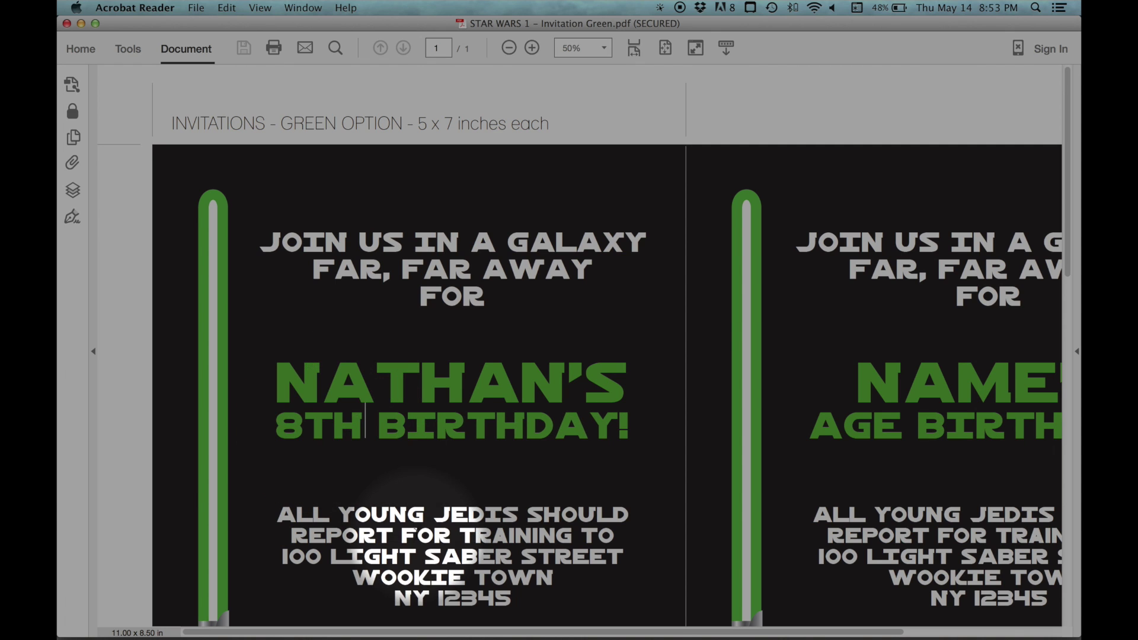
Replace the three address lines with YOUR ADDRESS, YOUR TOWN and YOUR STATE
{"action": "scroll", "coordinate": [385, 483], "scroll_direction": "down", "scroll_amount": 5}
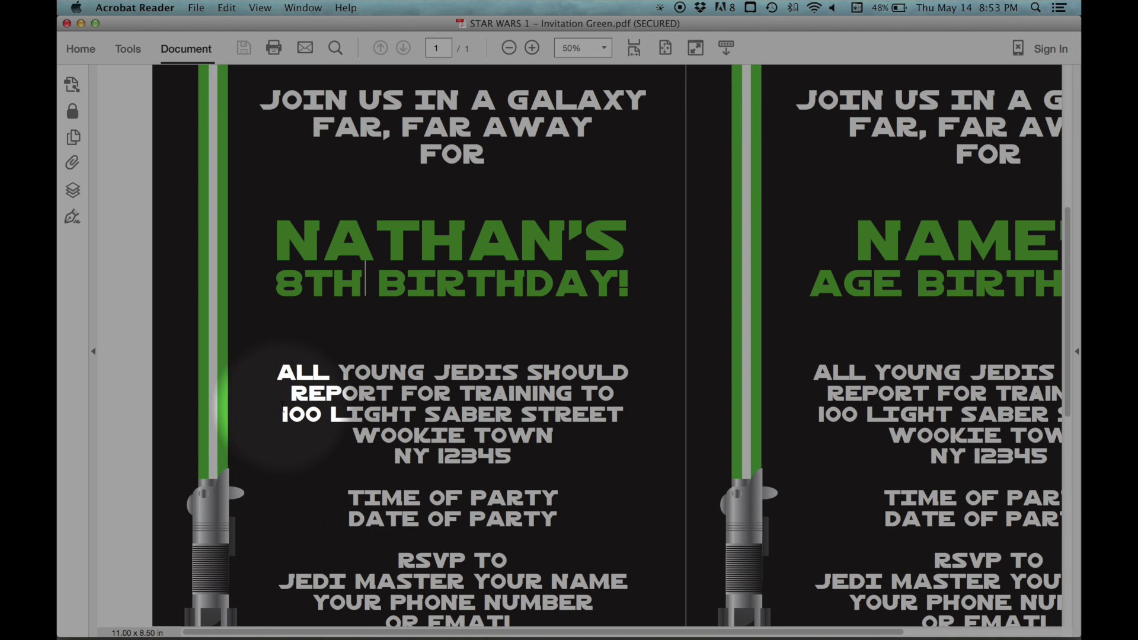
{"action": "left_click_drag", "start_coordinate": [283, 414], "coordinate": [524, 457]}
{"action": "type", "text": "YOUR ADDRESS"}
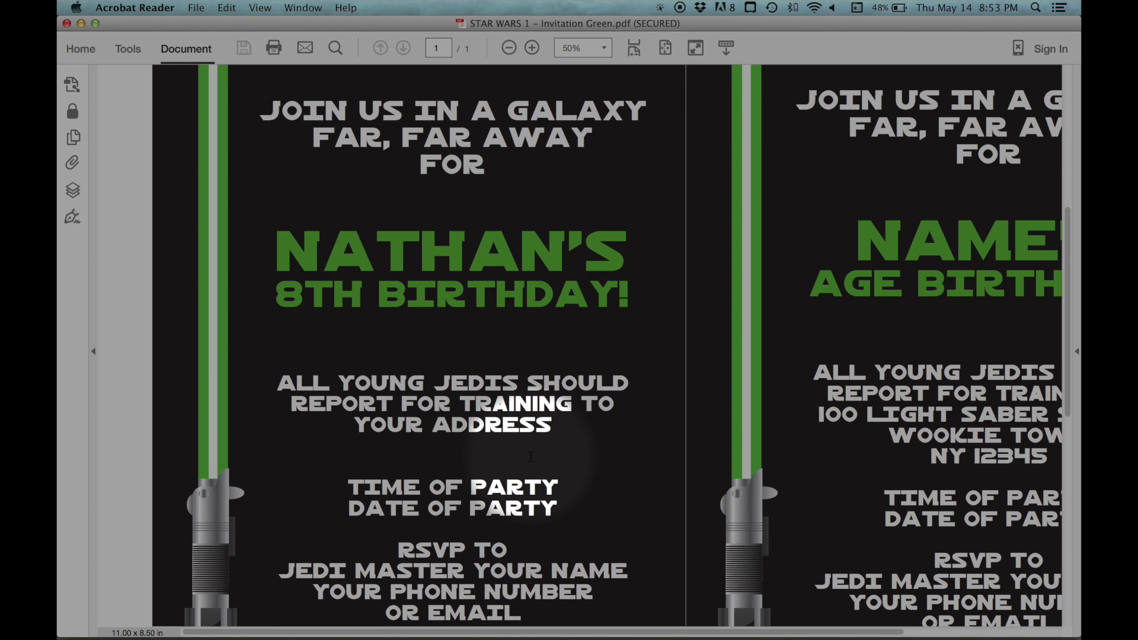
{"action": "key", "text": "Return"}
{"action": "type", "text": "YOUR TOWN"}
{"action": "key", "text": "Return"}
{"action": "type", "text": "YOUR STATE"}
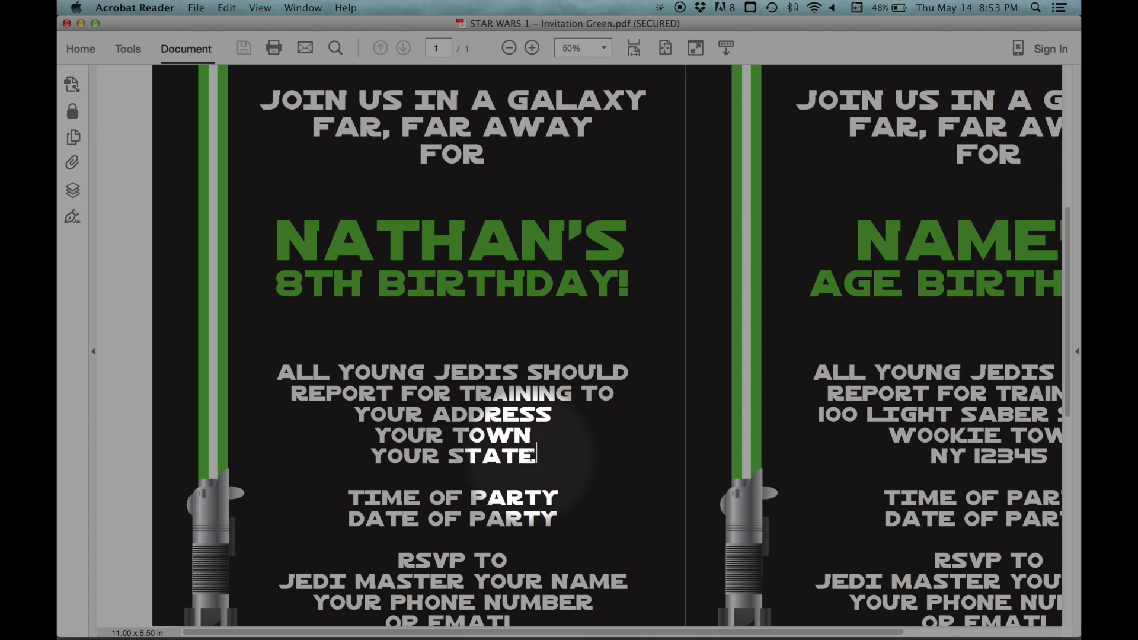
Set the party time to 3:00PM - 5:00PM and the date to SUNDAY 30 NOVEMBER
{"action": "left_click", "coordinate": [388, 502]}
{"action": "left_click_drag", "start_coordinate": [388, 503], "coordinate": [570, 491]}
{"action": "type", "text": "3:00PM - 5:00PM"}
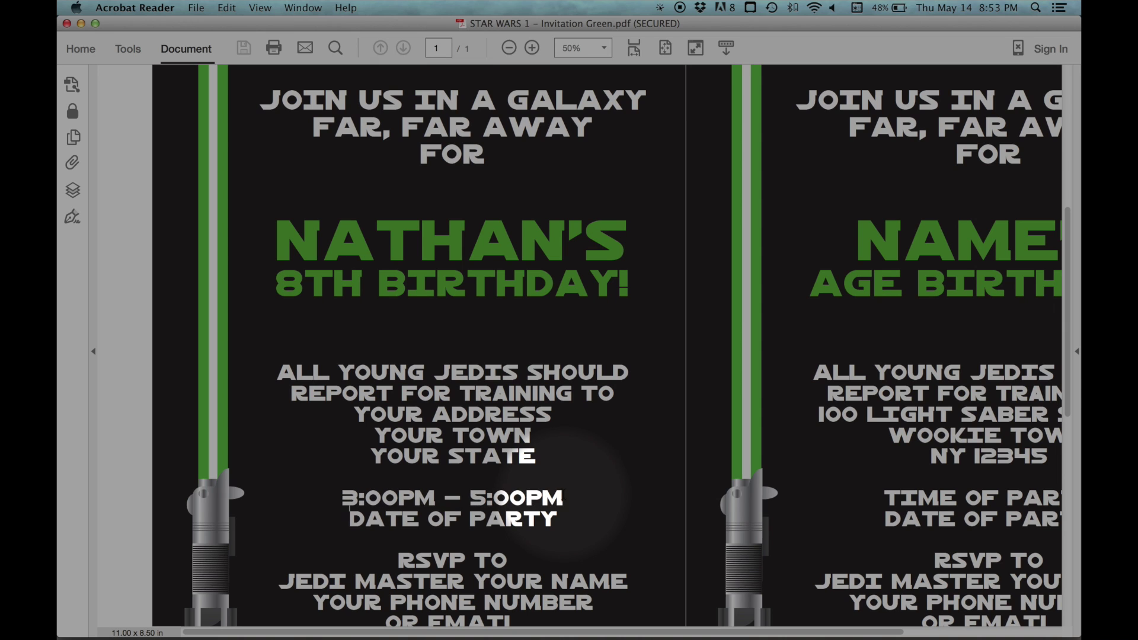
{"action": "left_click_drag", "start_coordinate": [350, 514], "coordinate": [558, 520]}
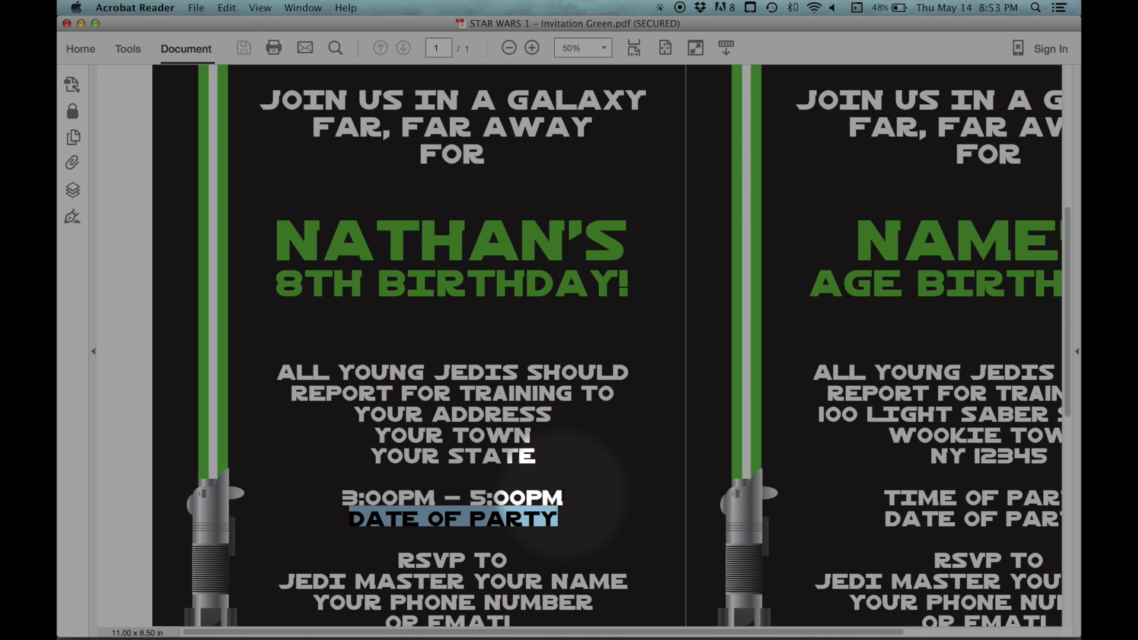
{"action": "type", "text": "SUNDAY 30 NOVEMBER"}
Fill the RSVP lines with the host's name and e-mail address
{"action": "scroll", "coordinate": [414, 474], "scroll_direction": "down", "scroll_amount": 3}
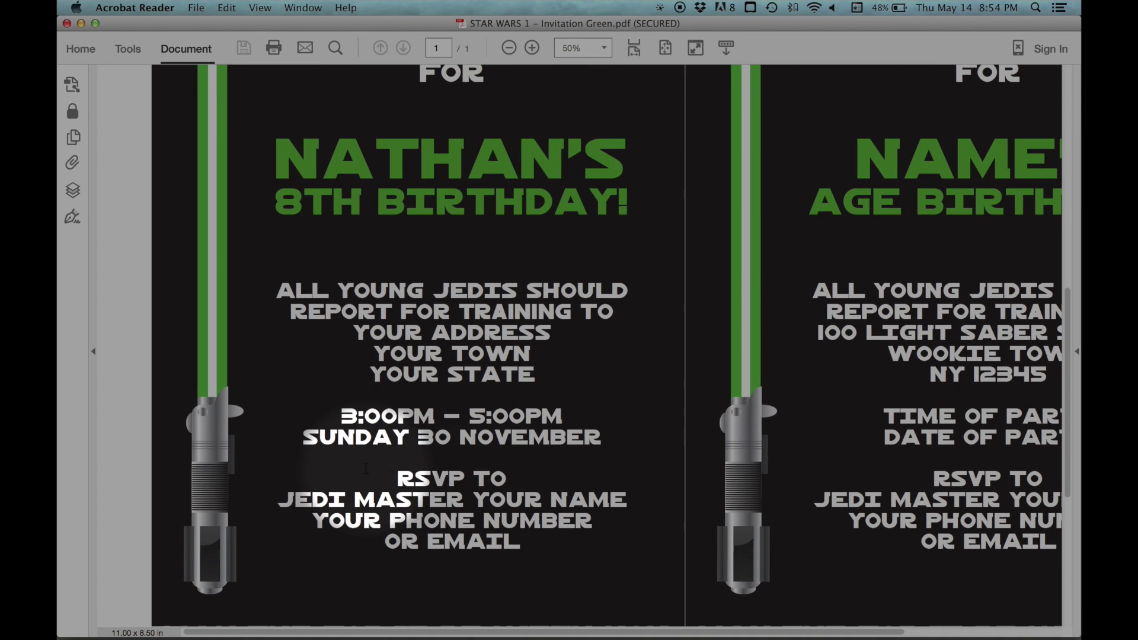
{"action": "left_click_drag", "start_coordinate": [473, 499], "coordinate": [633, 500]}
{"action": "type", "text": "SIMONE"}
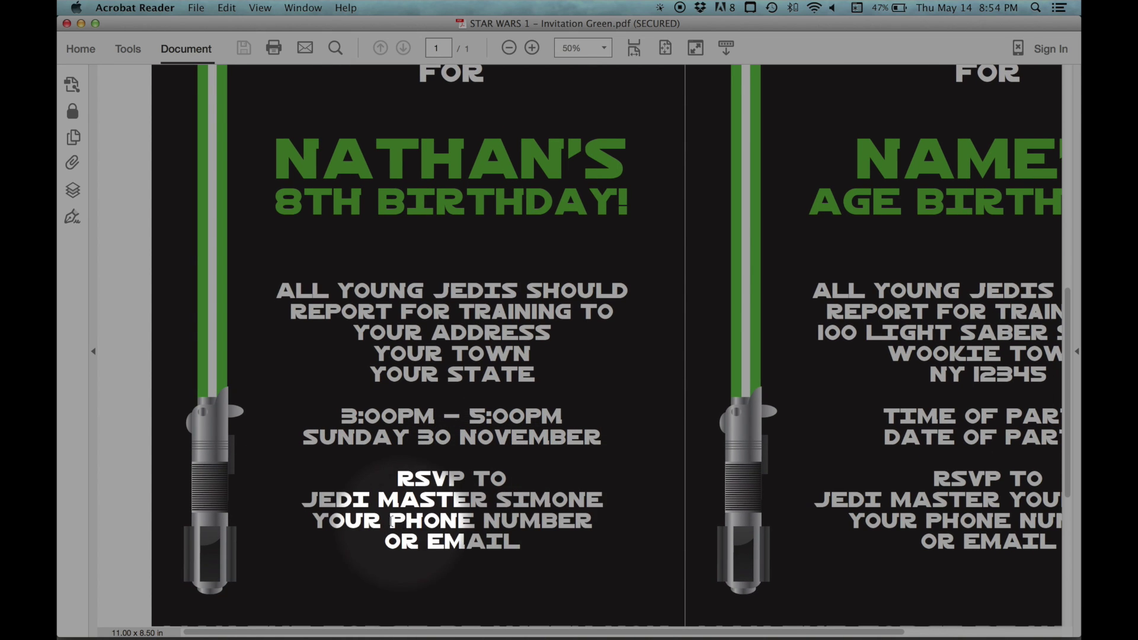
{"action": "left_click_drag", "start_coordinate": [313, 521], "coordinate": [521, 542]}
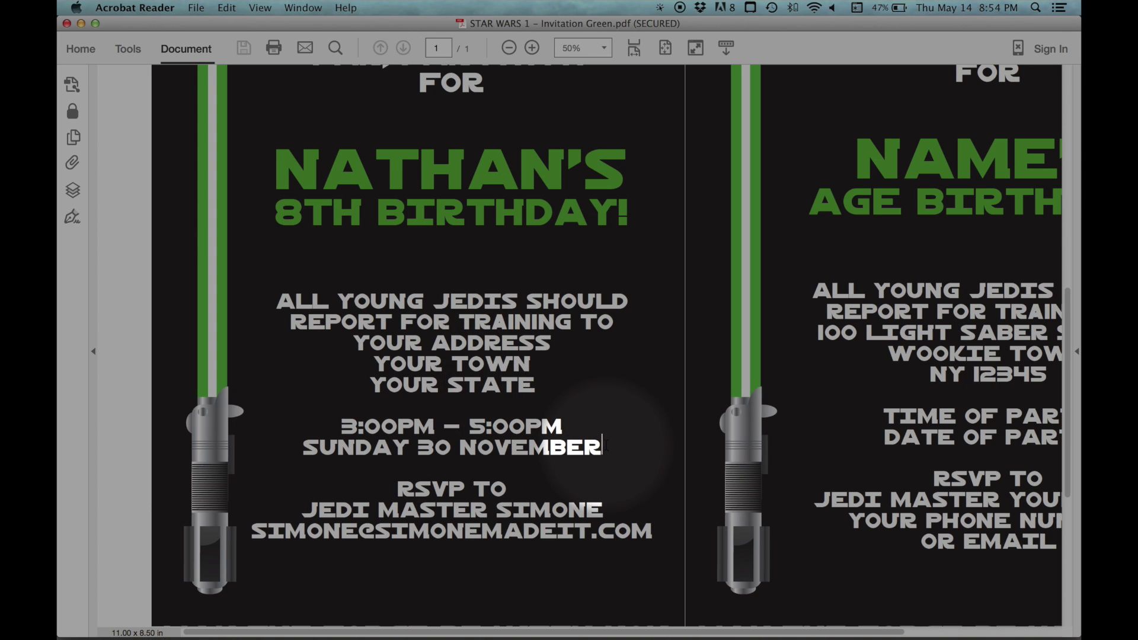
Add the line PLEASE BRING ALONG YOUR OWN LIGHTSABER and select the RSVP block
{"action": "key", "text": "Return"}
{"action": "key", "text": "Return"}
{"action": "type", "text": "PLE"}
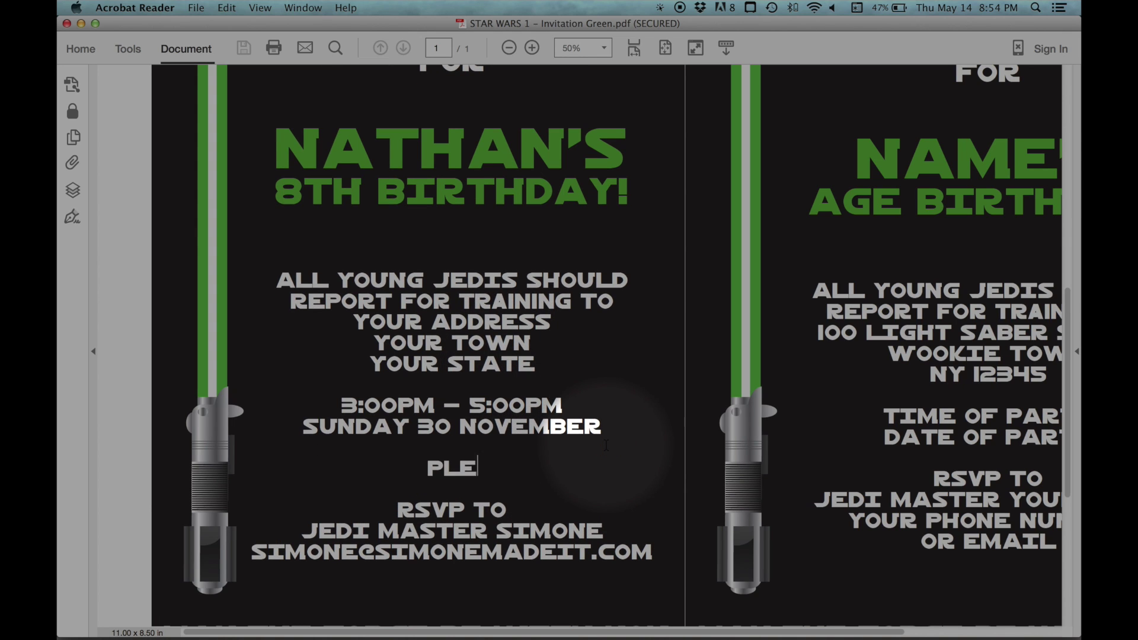
{"action": "type", "text": "ASE BRING ALO"}
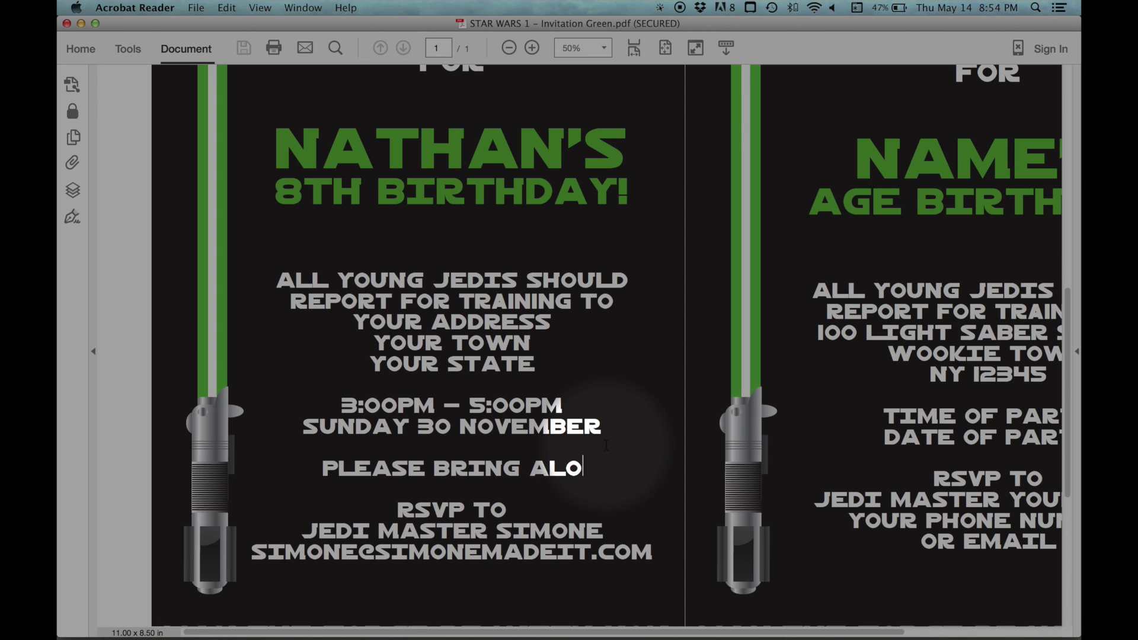
{"action": "type", "text": "NG YOUR OWN LIGHTSABER"}
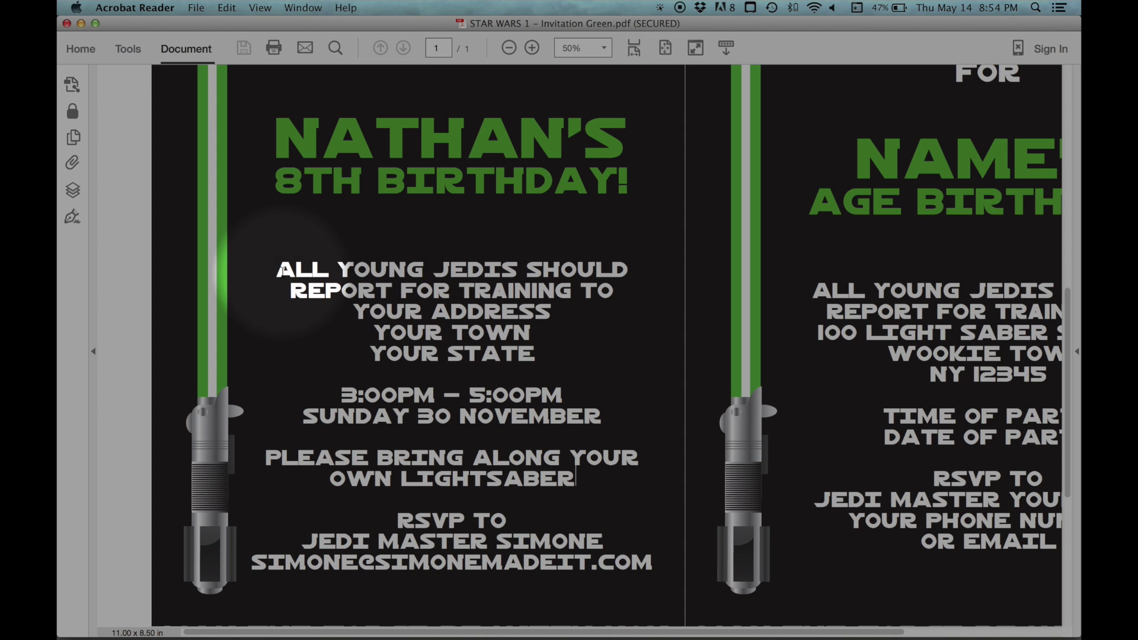
{"action": "left_click_drag", "start_coordinate": [399, 513], "coordinate": [655, 558]}
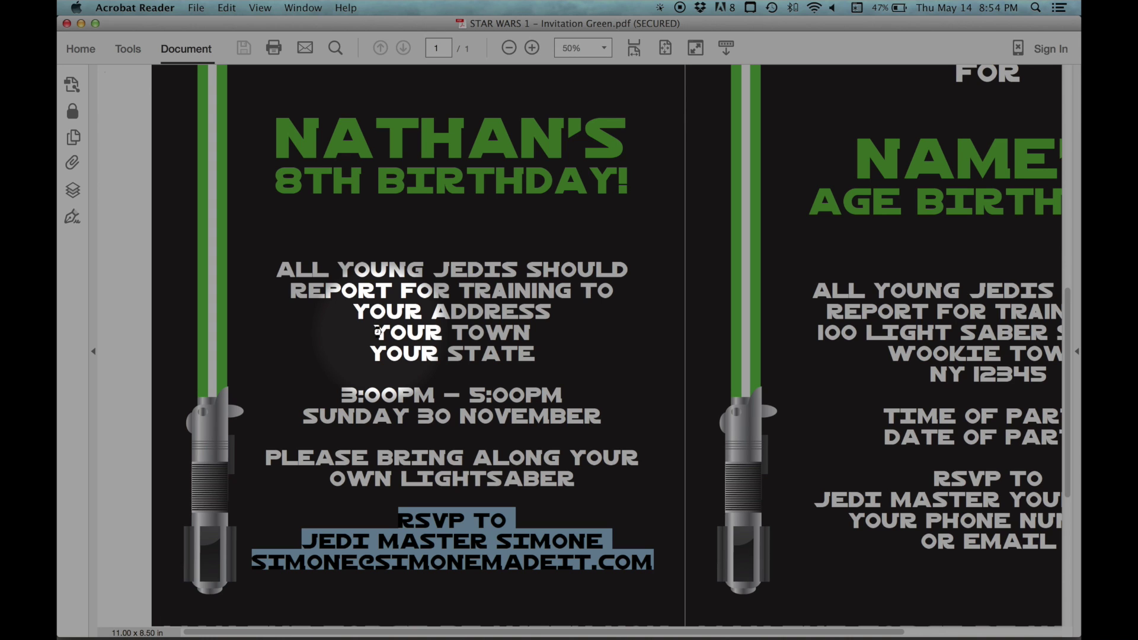
{"action": "key", "text": "super+e"}
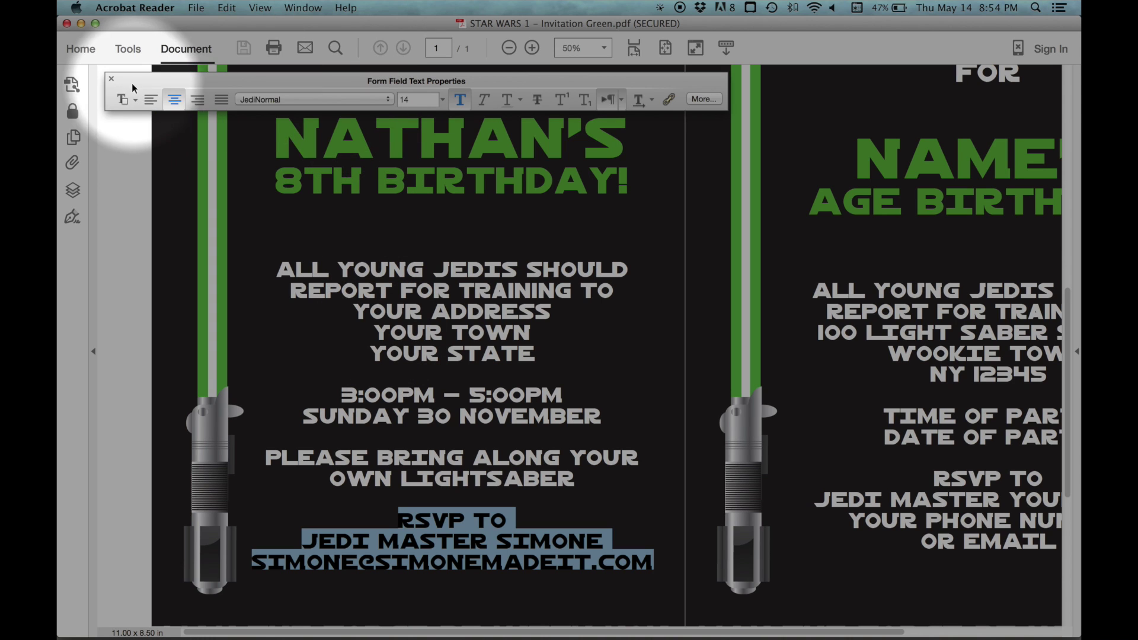
Change the RSVP font size from 14 to 12 and zoom out to the whole page
{"action": "double_click", "coordinate": [413, 97]}
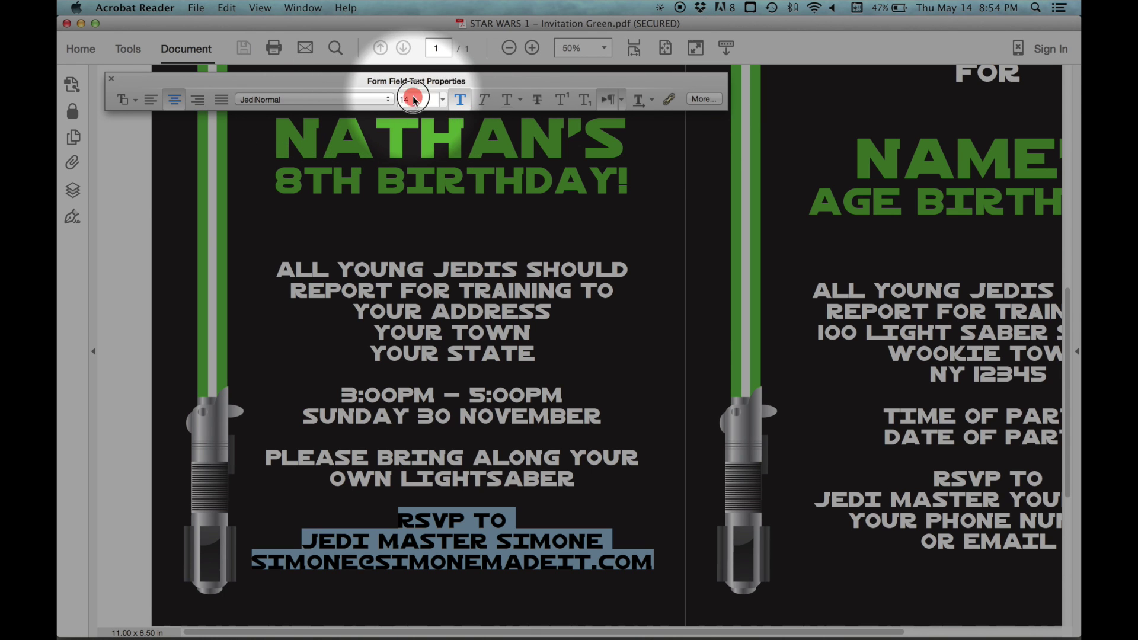
{"action": "type", "text": "12"}
{"action": "key", "text": "Return"}
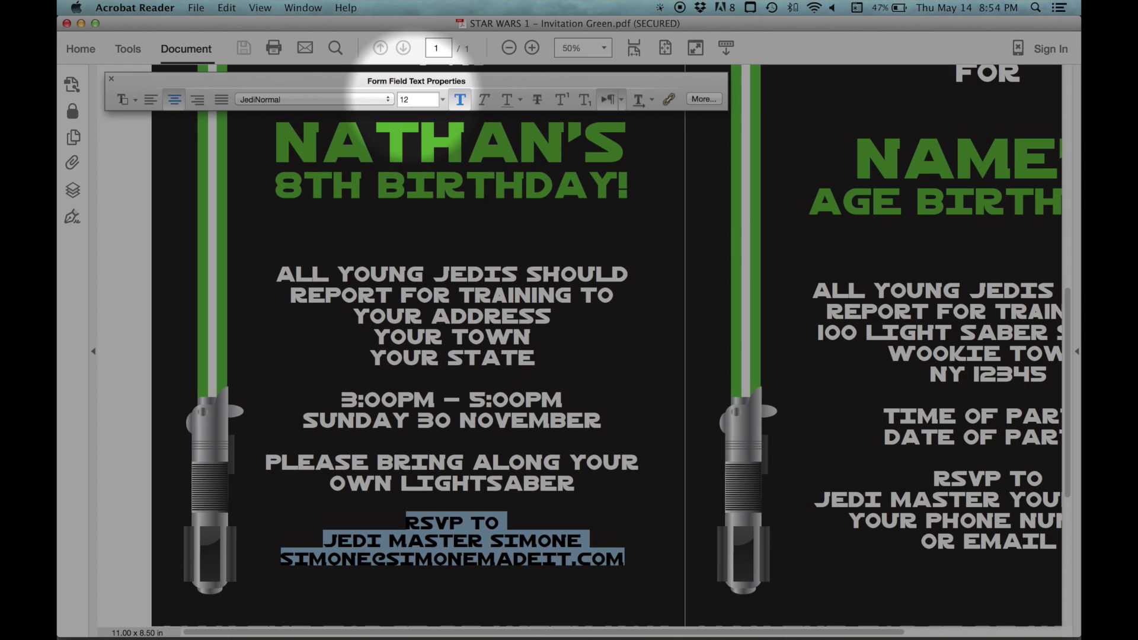
{"action": "left_click", "coordinate": [434, 555]}
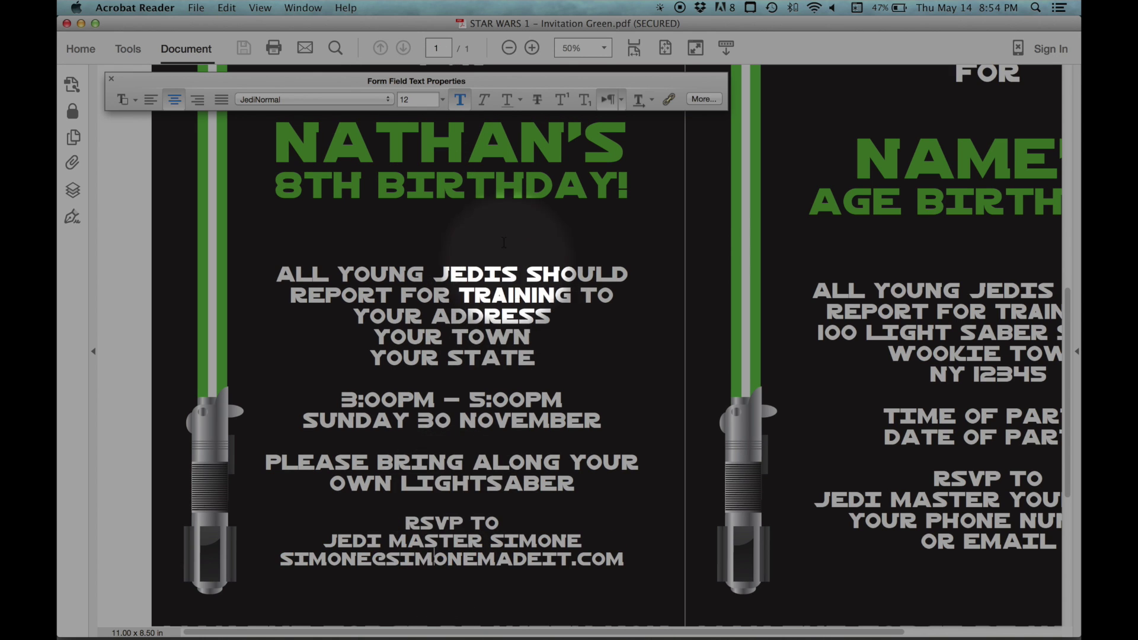
{"action": "left_click", "coordinate": [508, 47]}
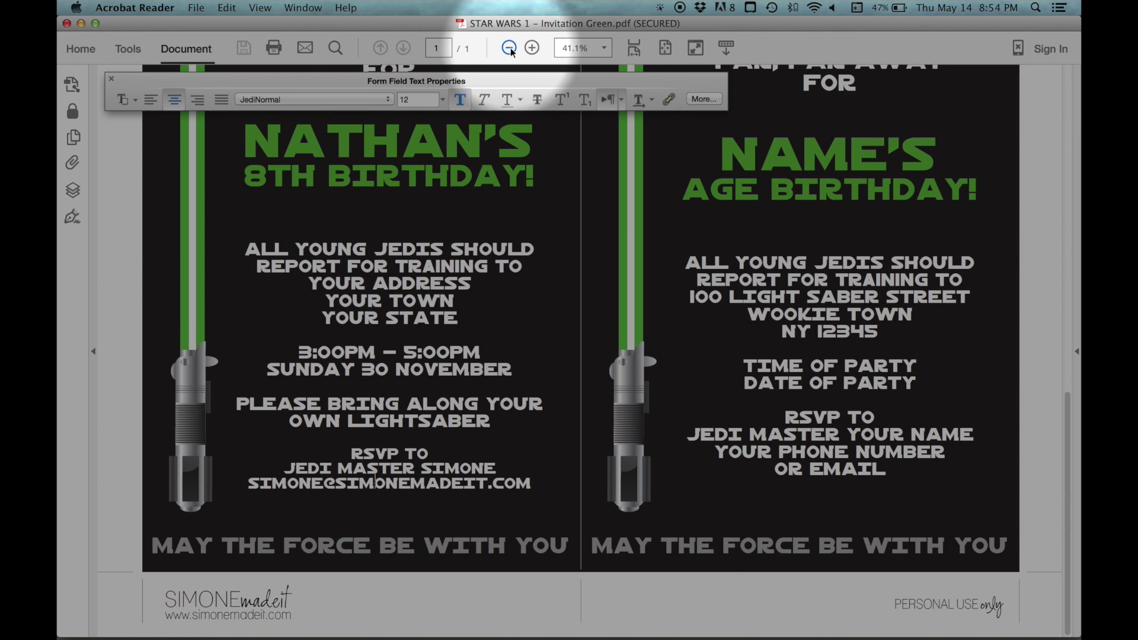
{"action": "left_click", "coordinate": [510, 49]}
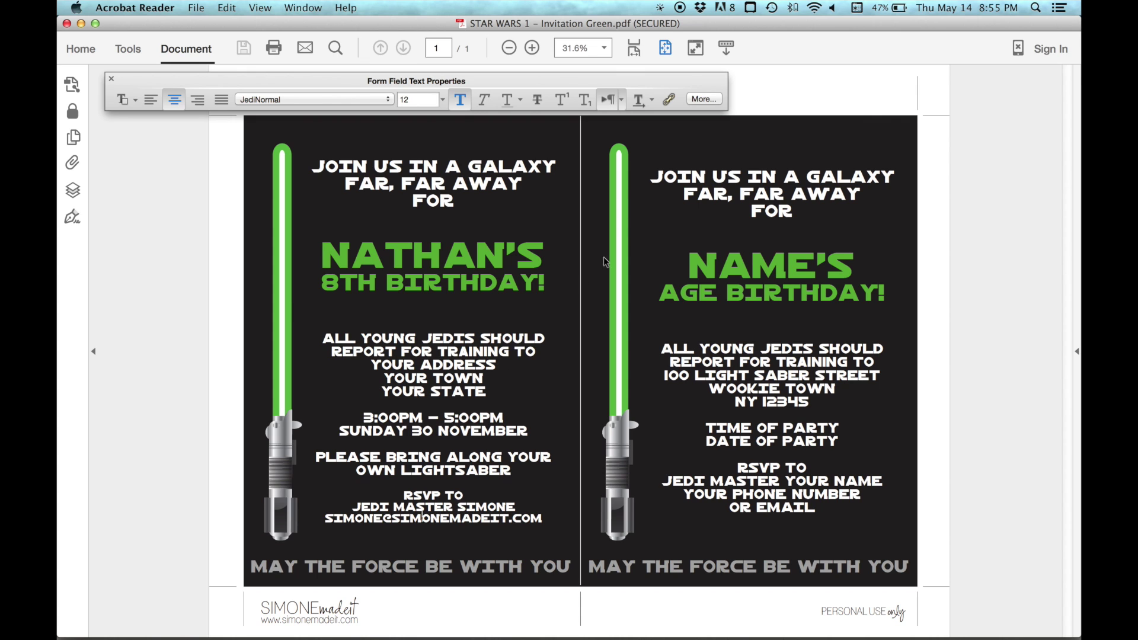
Replace the footer MAY THE FORCE BE WITH YOU with YOU CAN TYPE YOUR OWN TEXT
{"action": "left_click", "coordinate": [753, 210]}
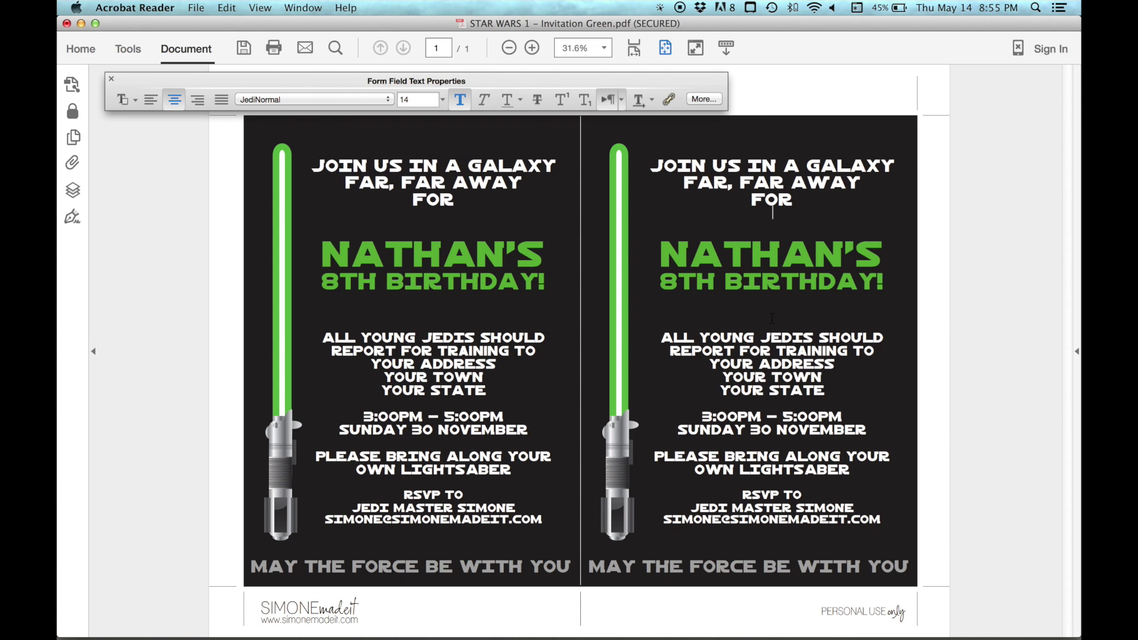
{"action": "left_click_drag", "start_coordinate": [229, 564], "coordinate": [577, 562]}
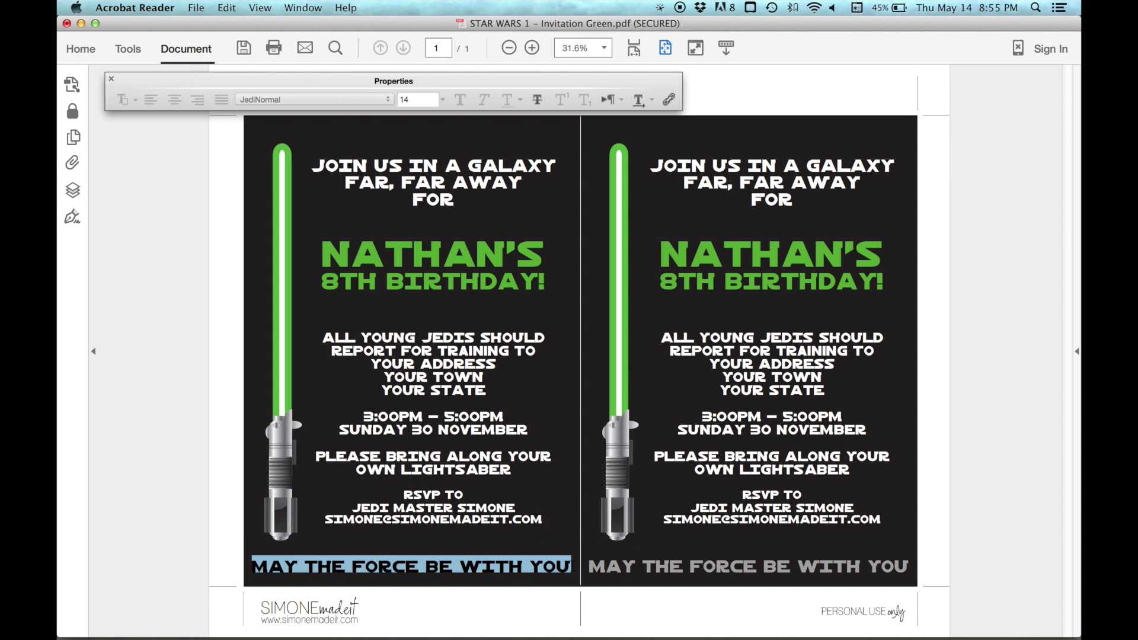
{"action": "type", "text": "YOU CAN"}
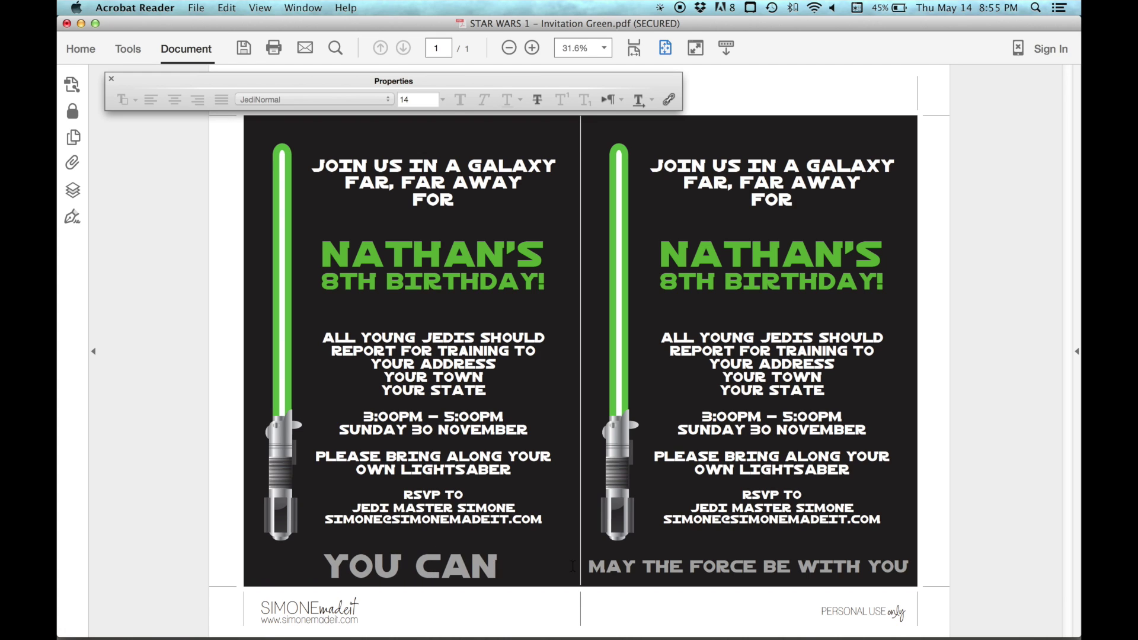
{"action": "type", "text": " TYPE YOUR OWN TEXT"}
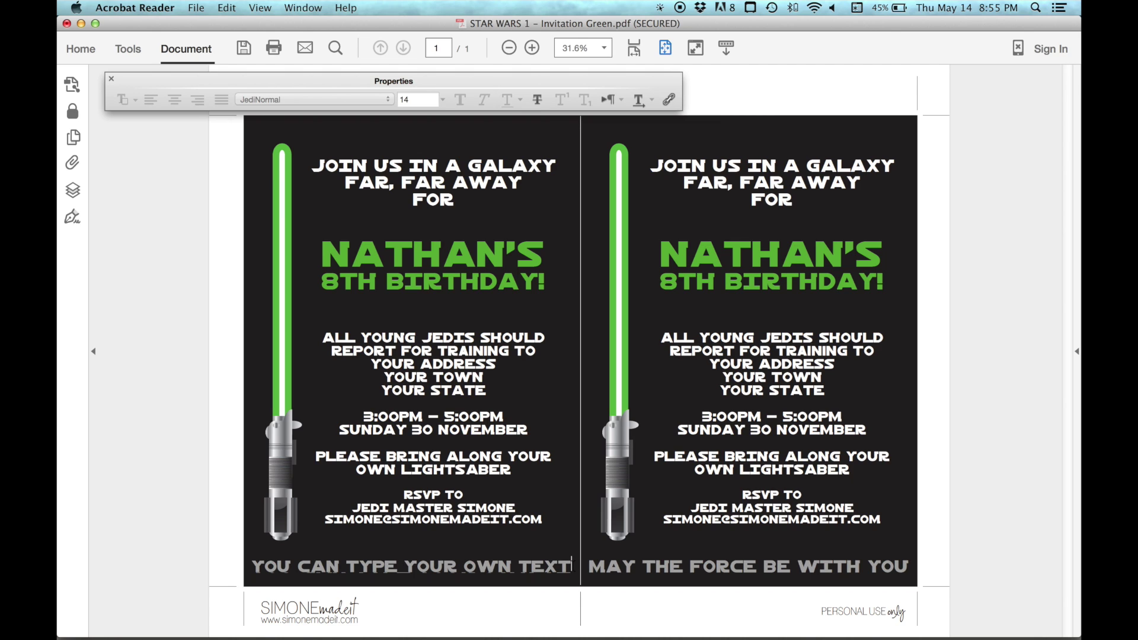
{"action": "left_click", "coordinate": [989, 275]}
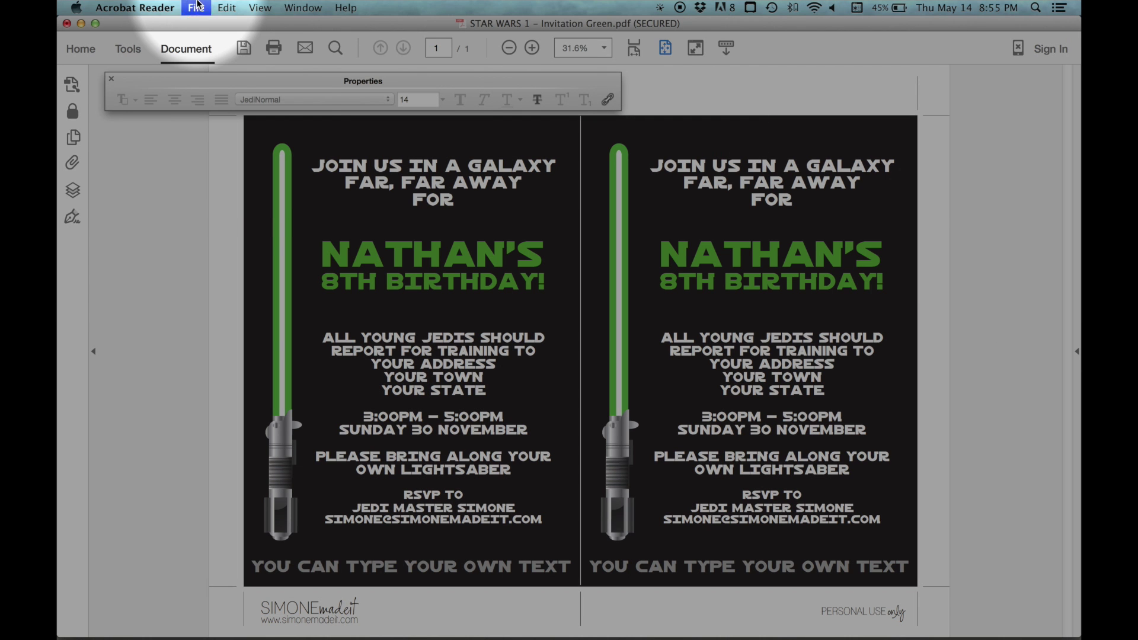
{"action": "left_click", "coordinate": [198, 5]}
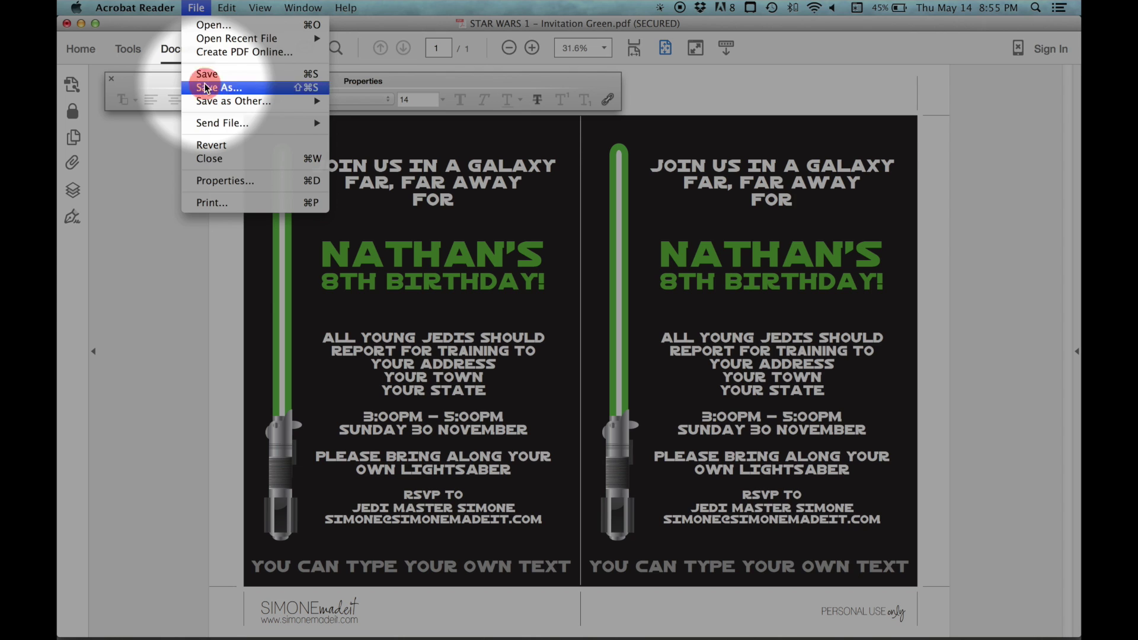
Start Save As and choose TESTING FOLDER as the save location
{"action": "left_click", "coordinate": [207, 88]}
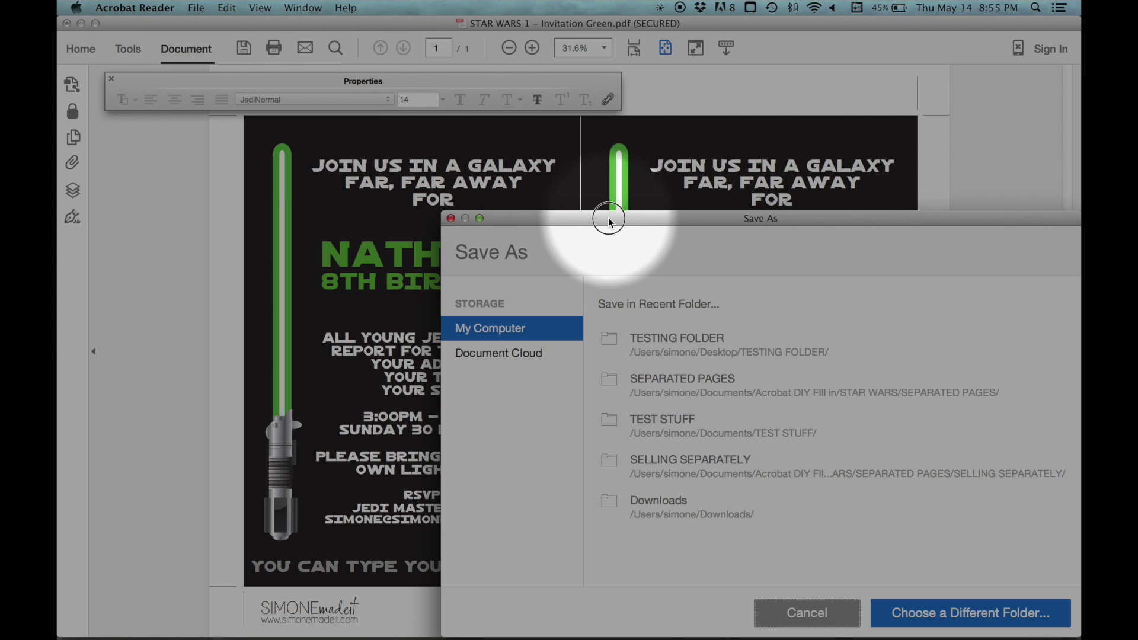
{"action": "left_click_drag", "start_coordinate": [608, 218], "coordinate": [385, 66]}
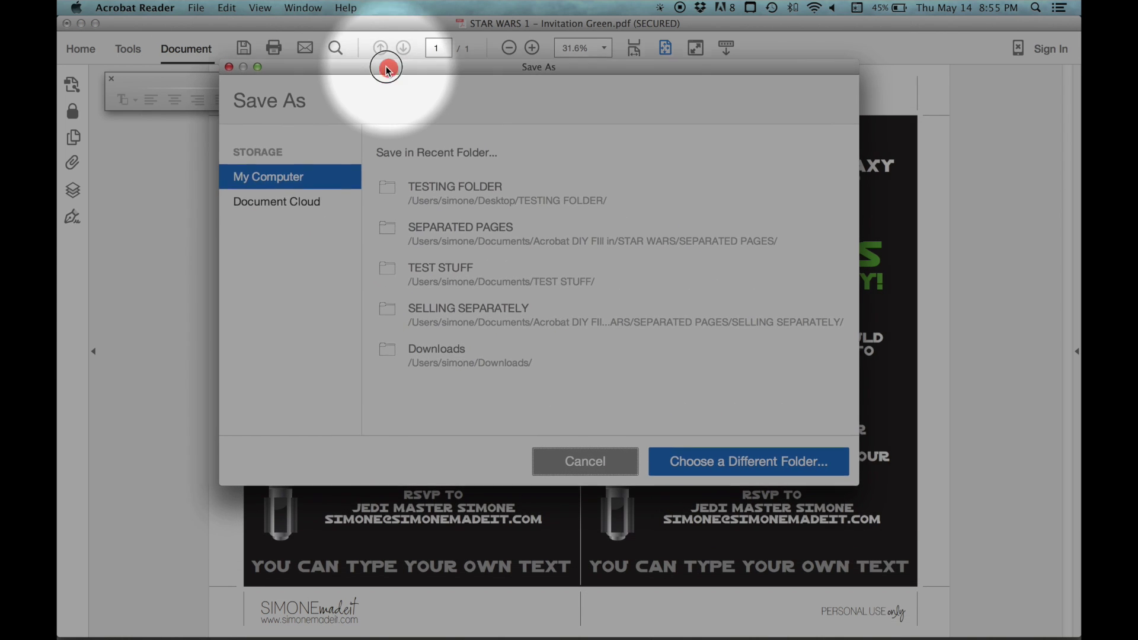
{"action": "left_click", "coordinate": [267, 174]}
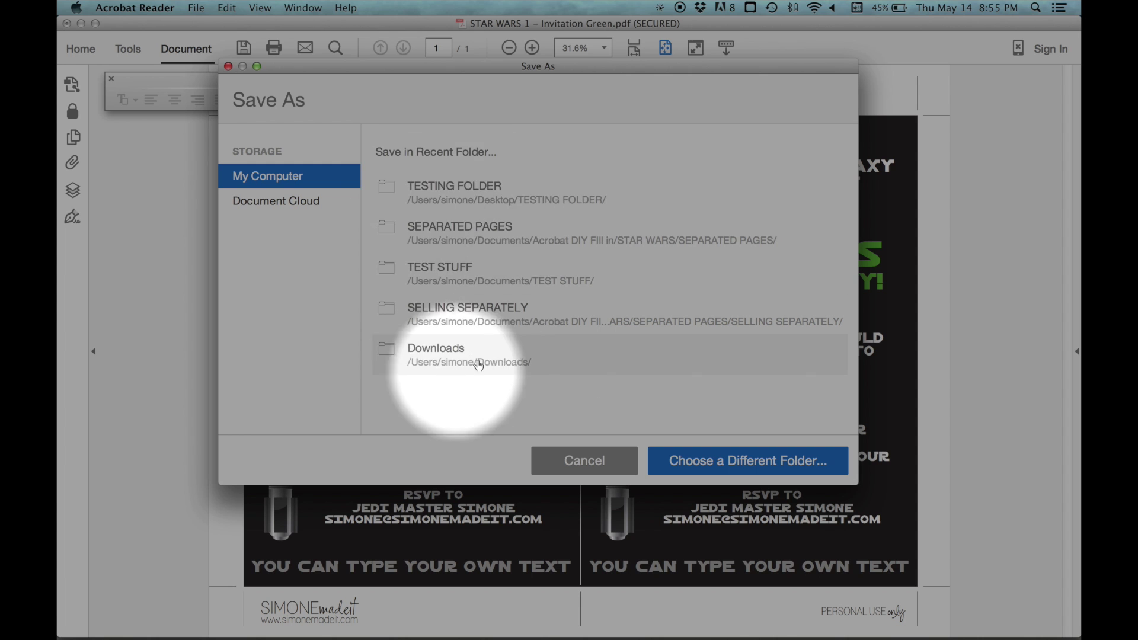
{"action": "left_click", "coordinate": [747, 464]}
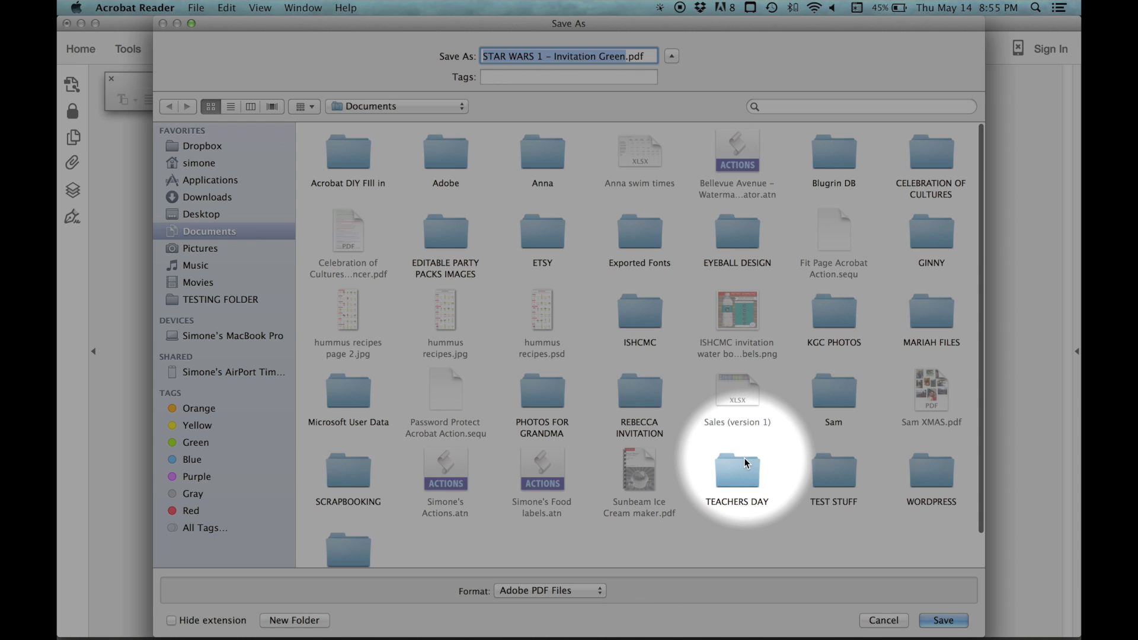
{"action": "left_click", "coordinate": [228, 301]}
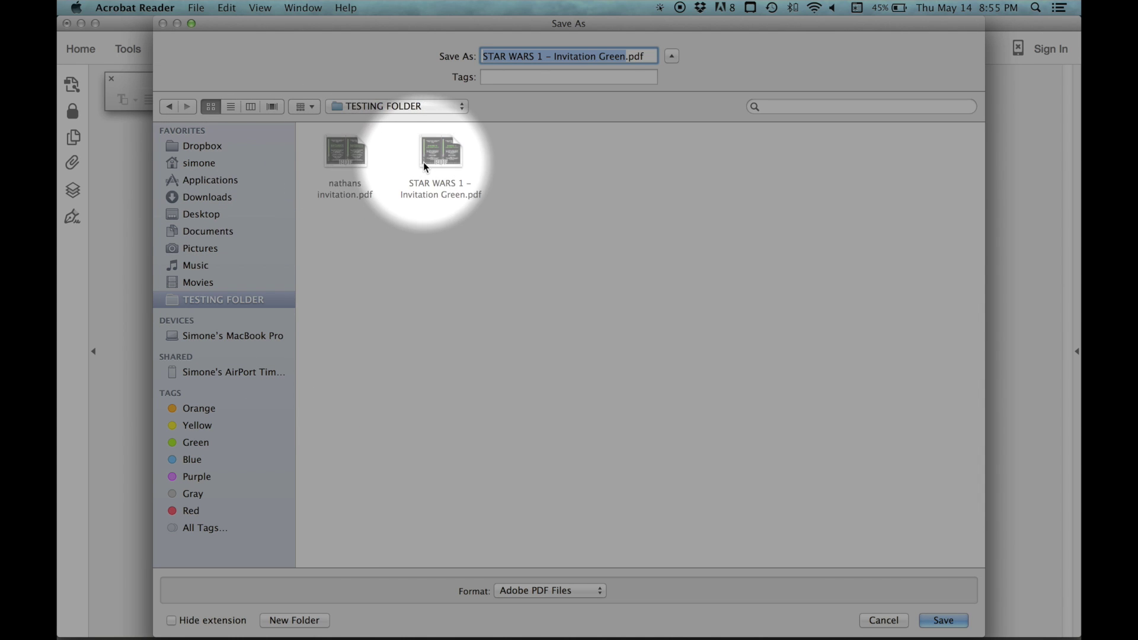
Replace STAR WARS 1 in the file name with the child's name, save, and open Print
{"action": "left_click", "coordinate": [441, 155]}
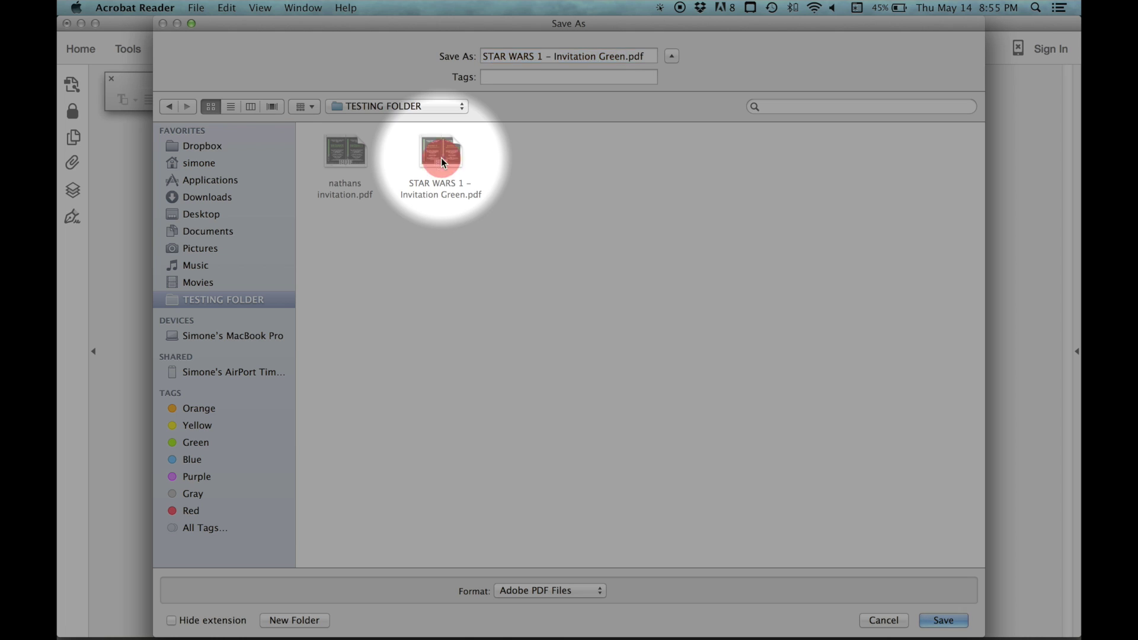
{"action": "left_click", "coordinate": [543, 57]}
{"action": "left_click_drag", "start_coordinate": [542, 58], "coordinate": [484, 57]}
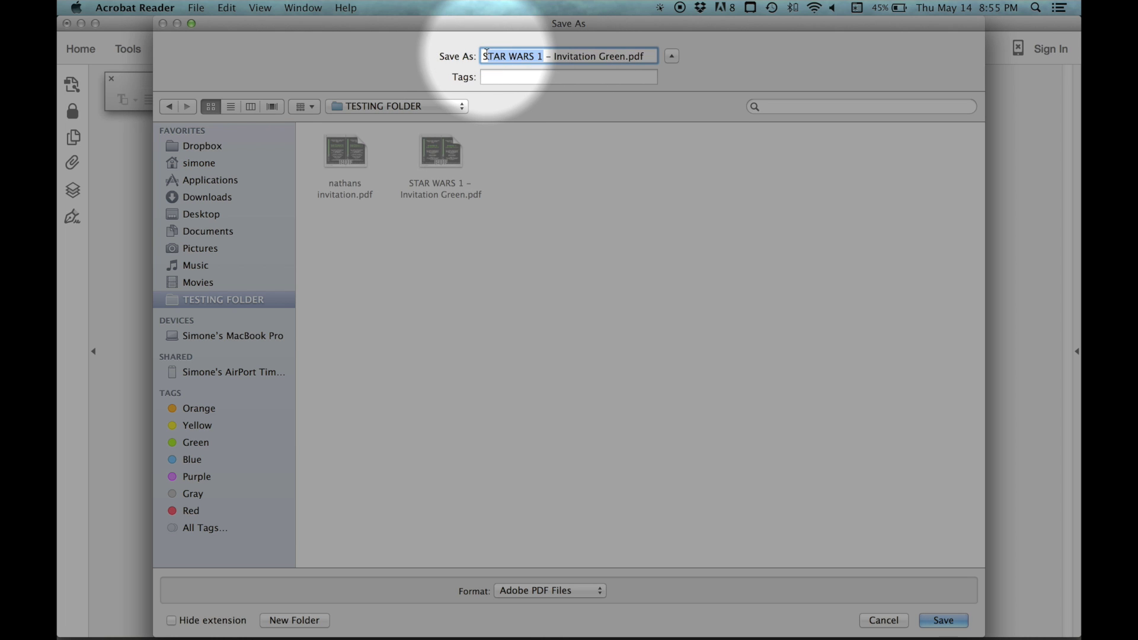
{"action": "key", "text": "BackSpace"}
{"action": "type", "text": "NATHAN"}
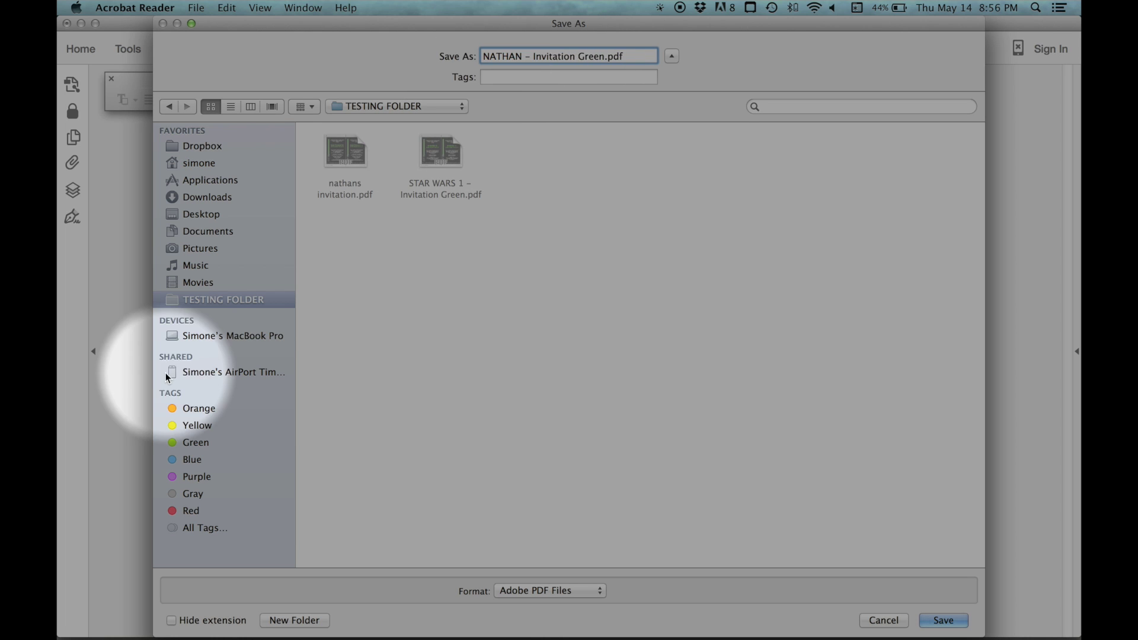
{"action": "left_click", "coordinate": [217, 352]}
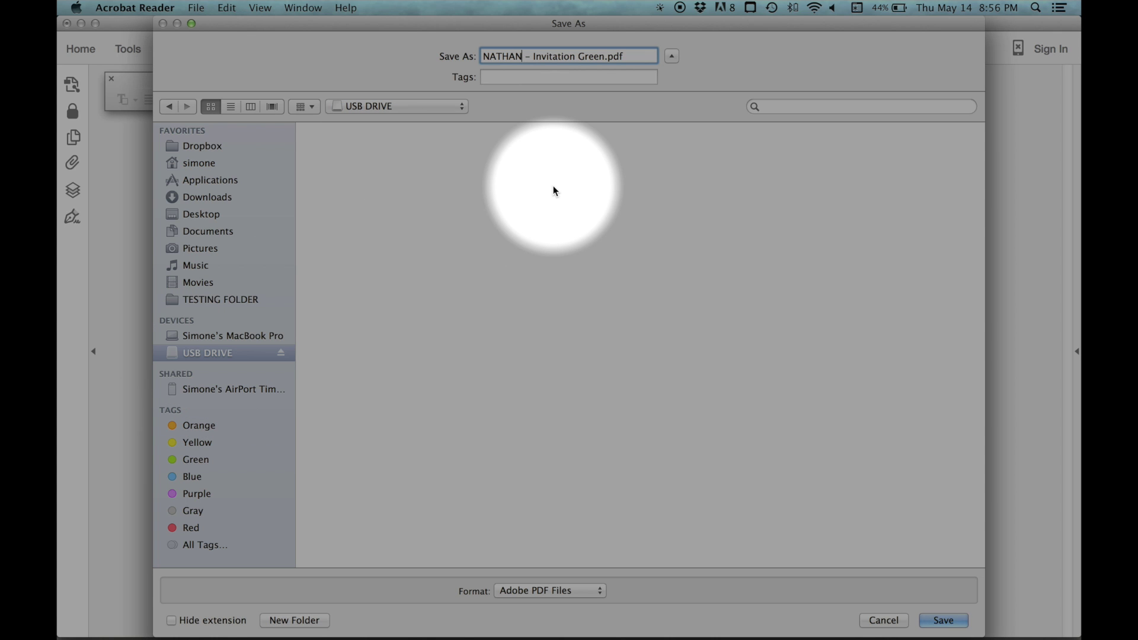
{"action": "left_click", "coordinate": [196, 298]}
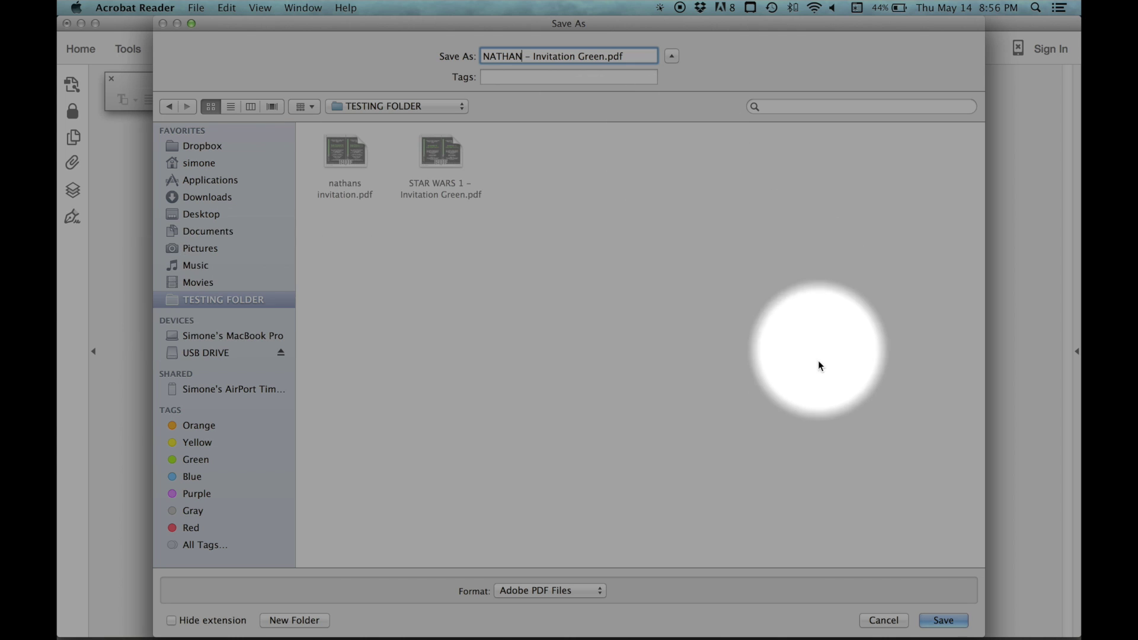
{"action": "left_click", "coordinate": [943, 620]}
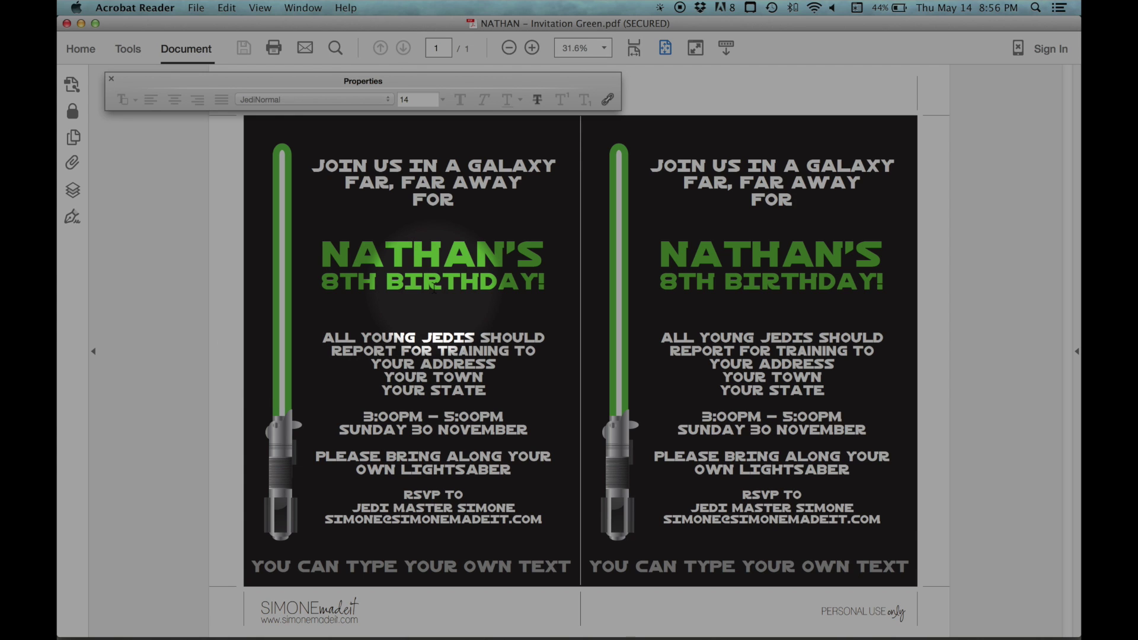
{"action": "left_click", "coordinate": [270, 51]}
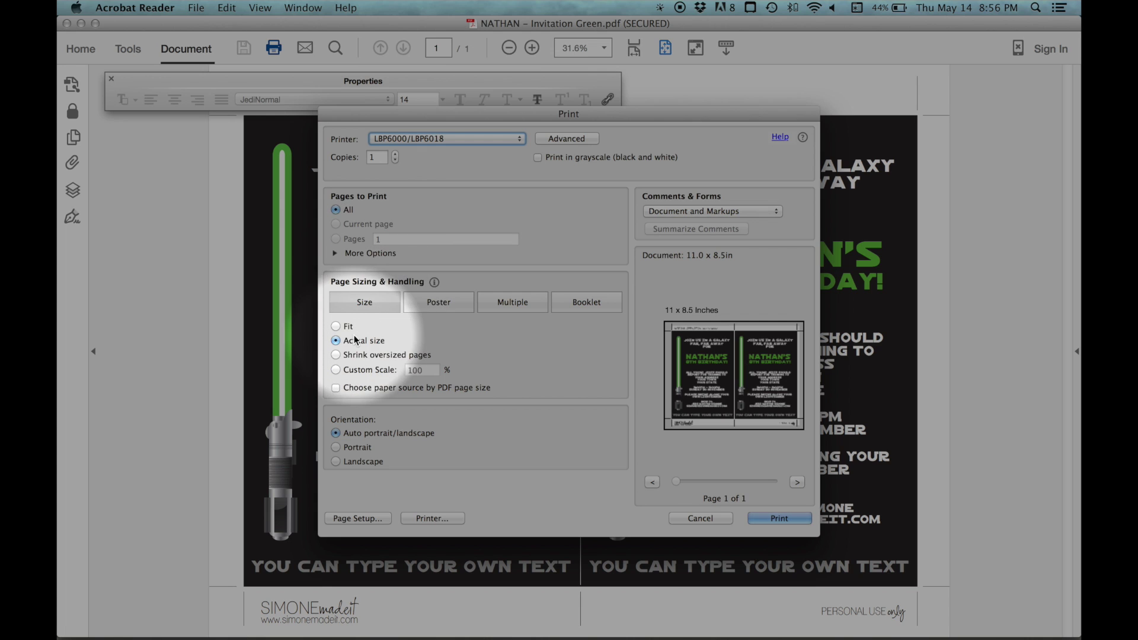